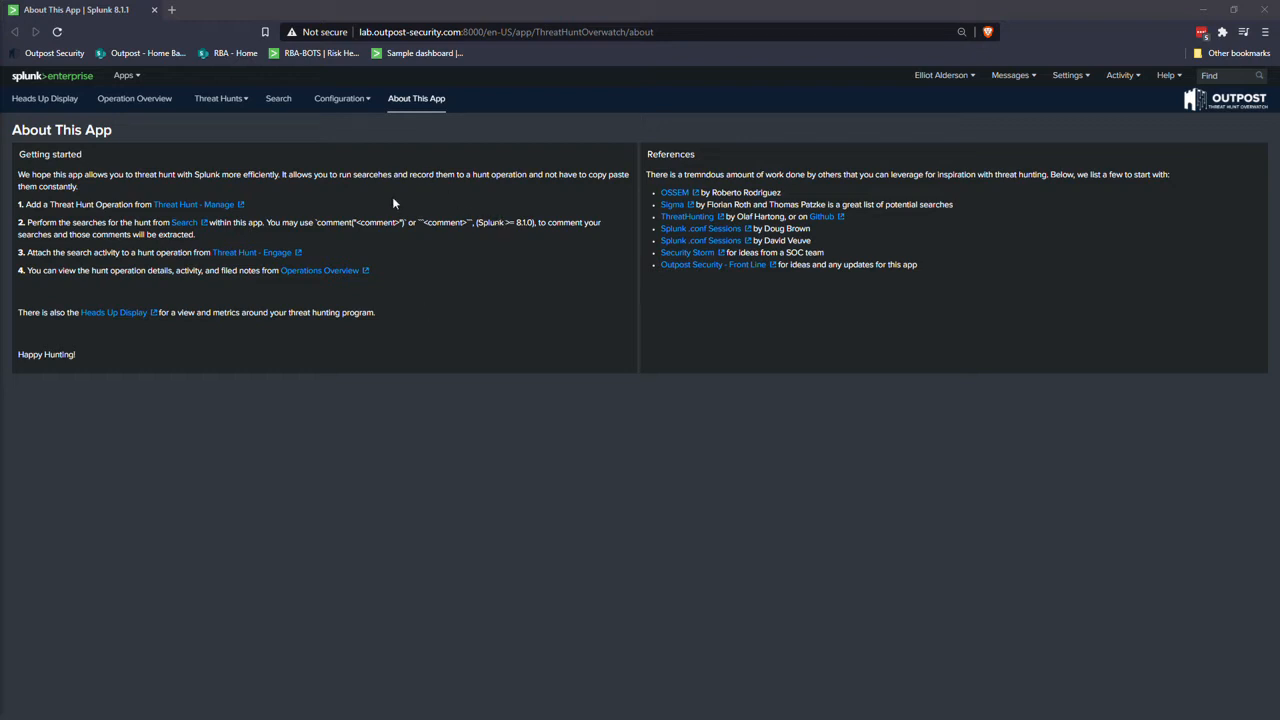
Open the Threat Hunt - Manage dashboard and choose to add a new hunt operation
{"action": "left_click", "coordinate": [224, 98]}
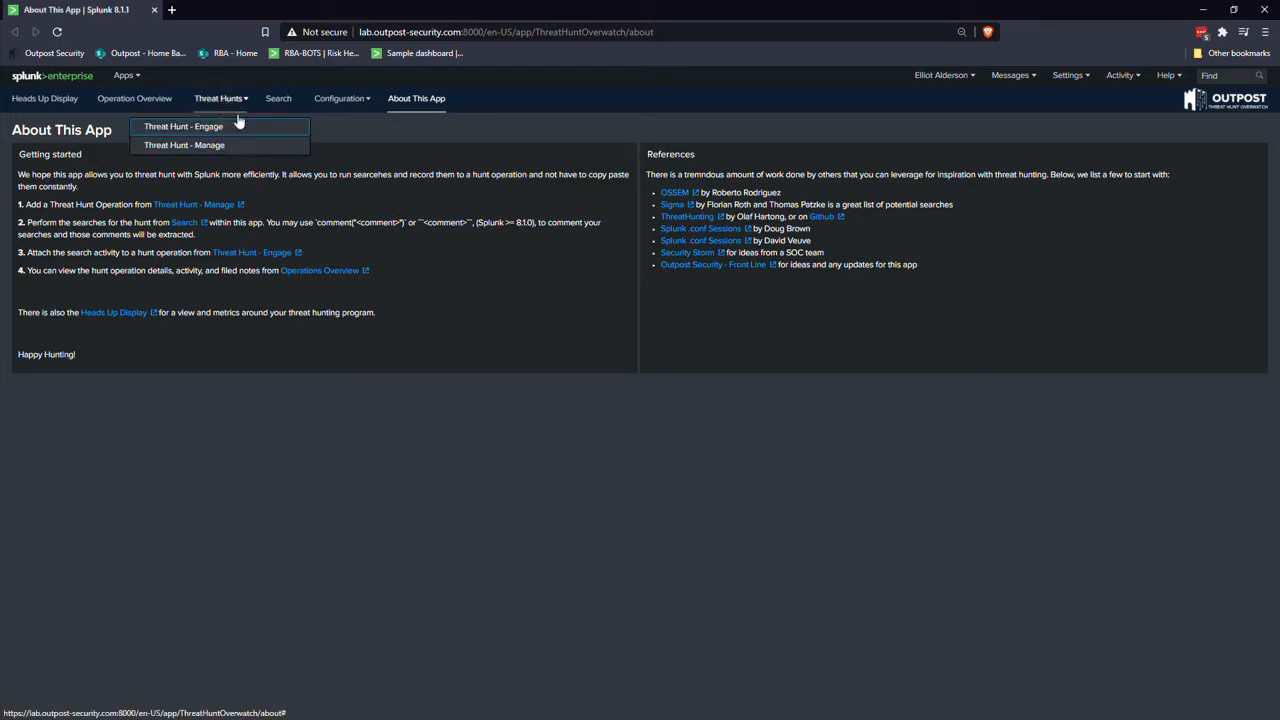
{"action": "left_click", "coordinate": [228, 145]}
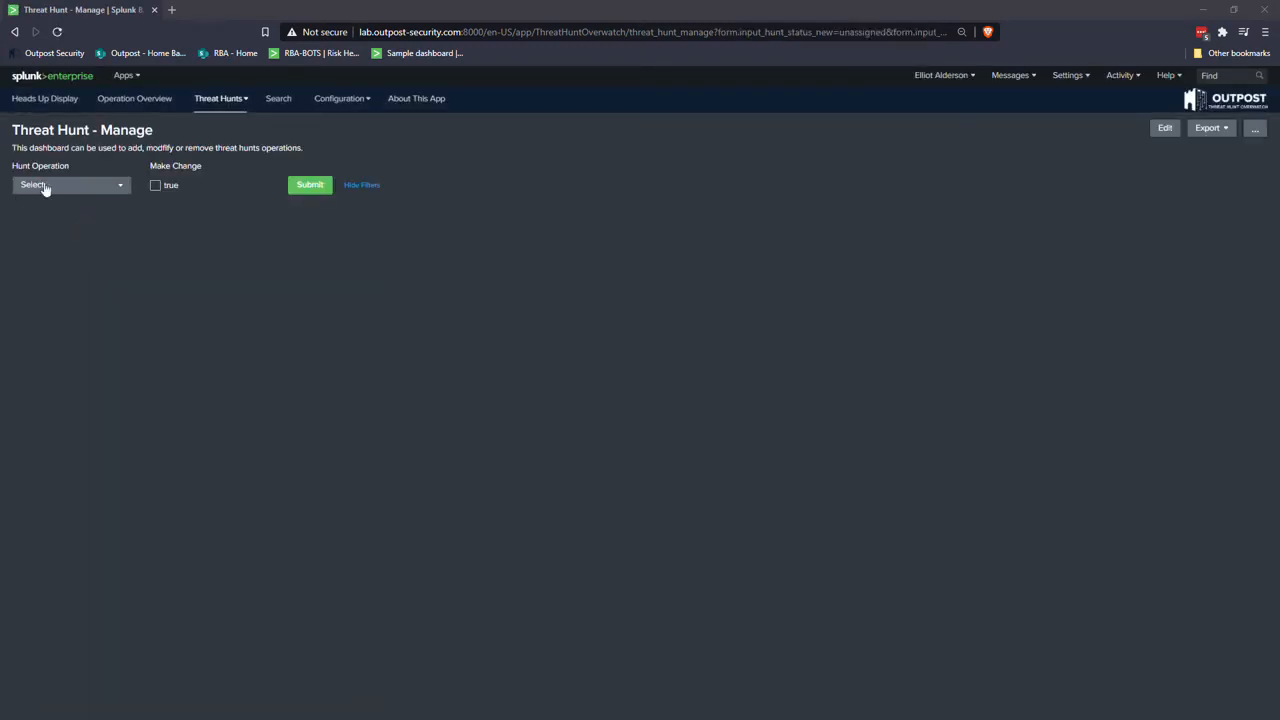
{"action": "left_click", "coordinate": [75, 187]}
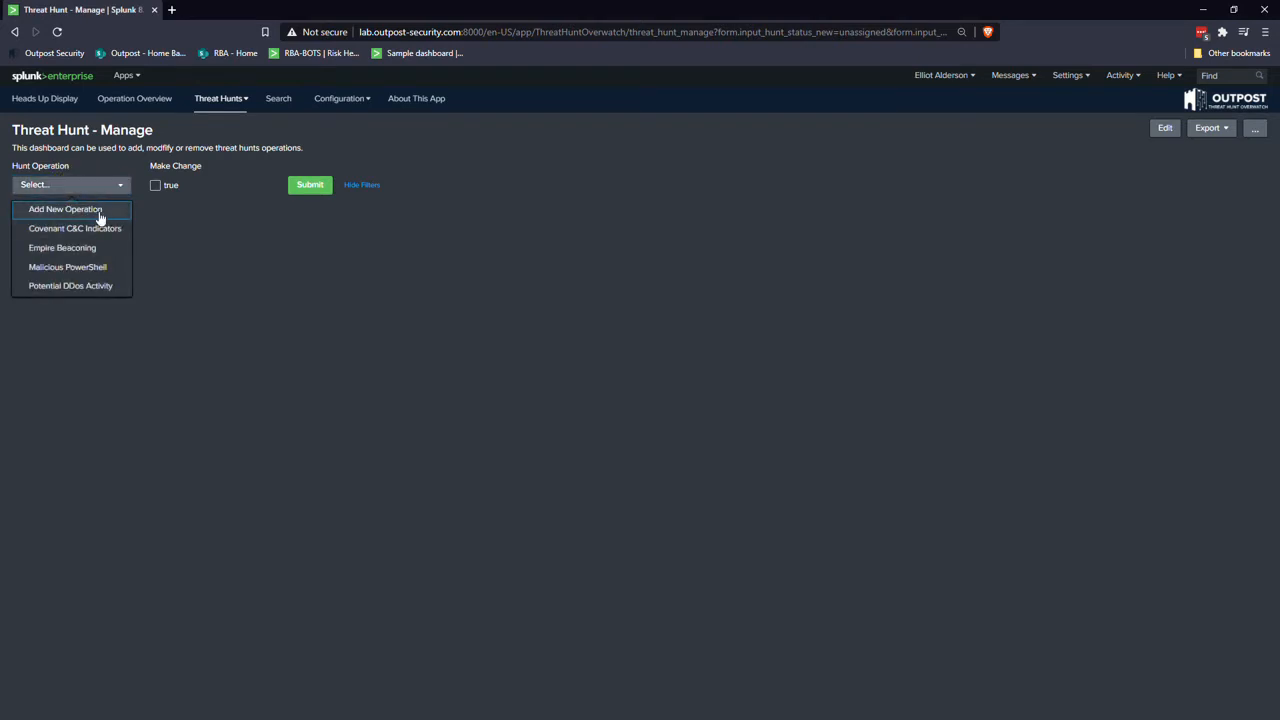
{"action": "left_click", "coordinate": [100, 211]}
Name the new hunt "Unusual Web Methods" and paste the operational intent about leveraging unusual web methods to surface potentially malicious src ips
{"action": "left_click", "coordinate": [206, 180]}
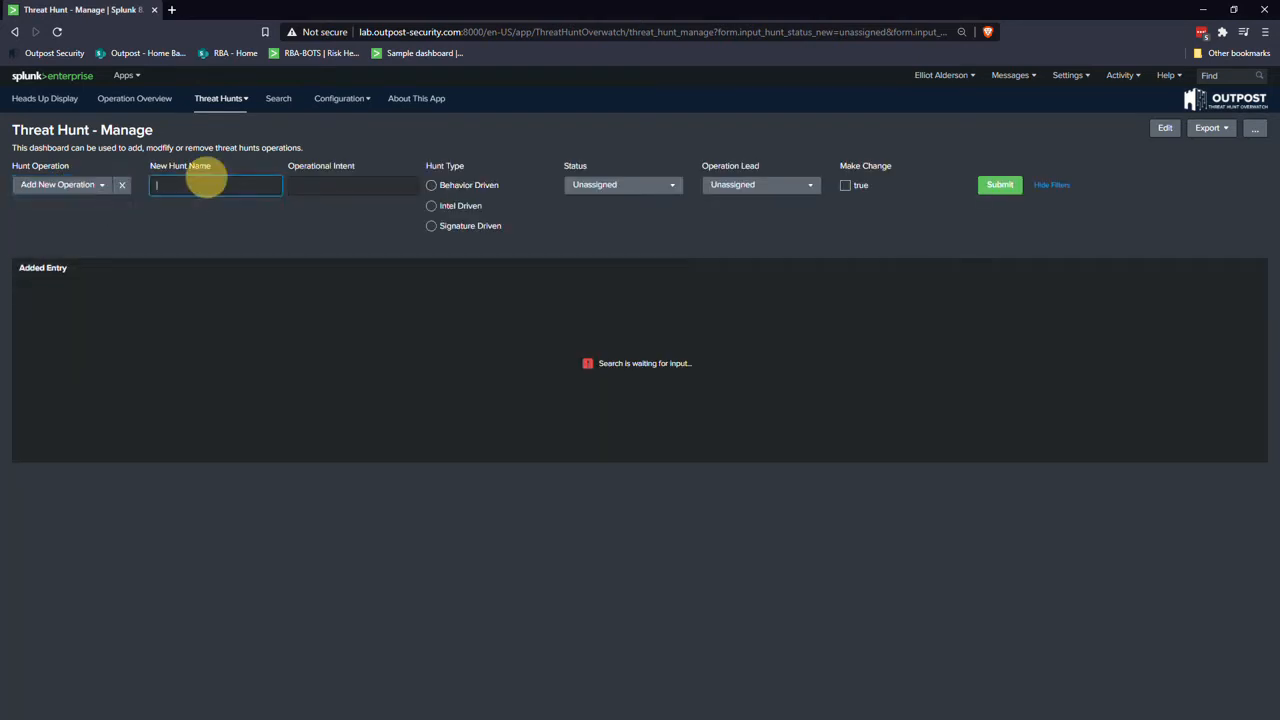
{"action": "type", "text": "Un"}
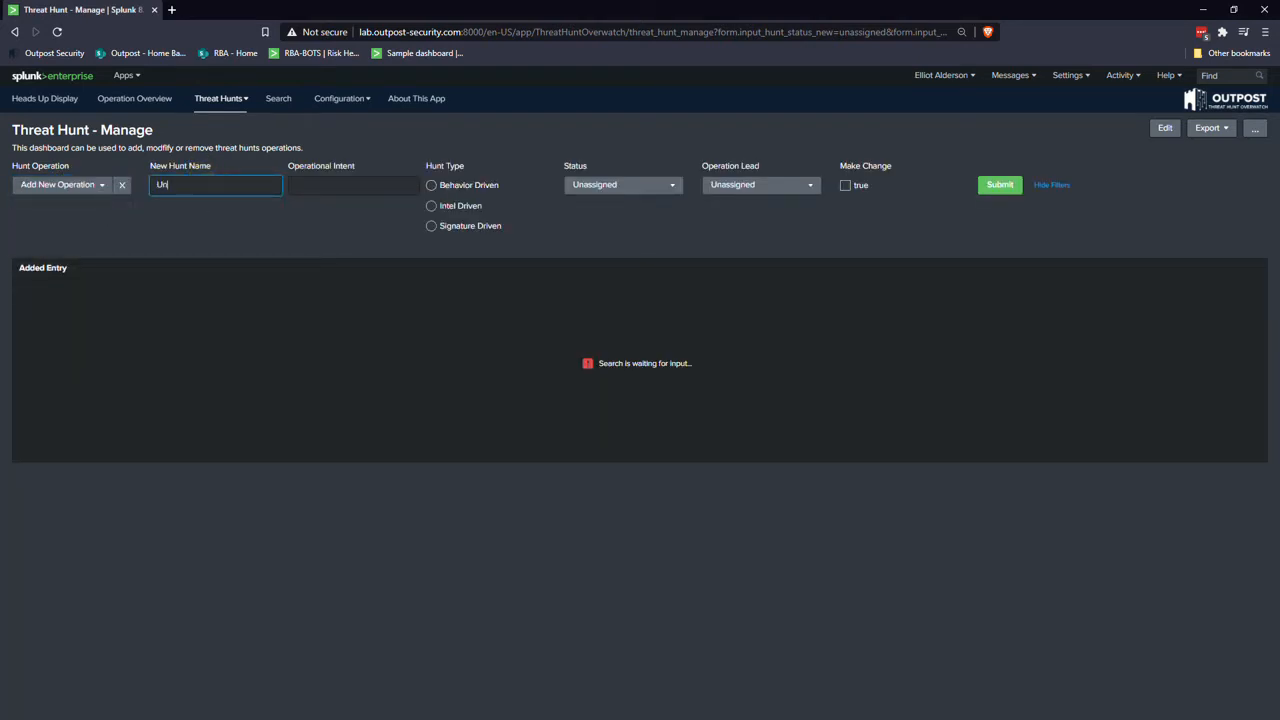
{"action": "type", "text": "usual Web Methods"}
{"action": "key", "text": "Tab"}
{"action": "key", "text": "ctrl+v"}
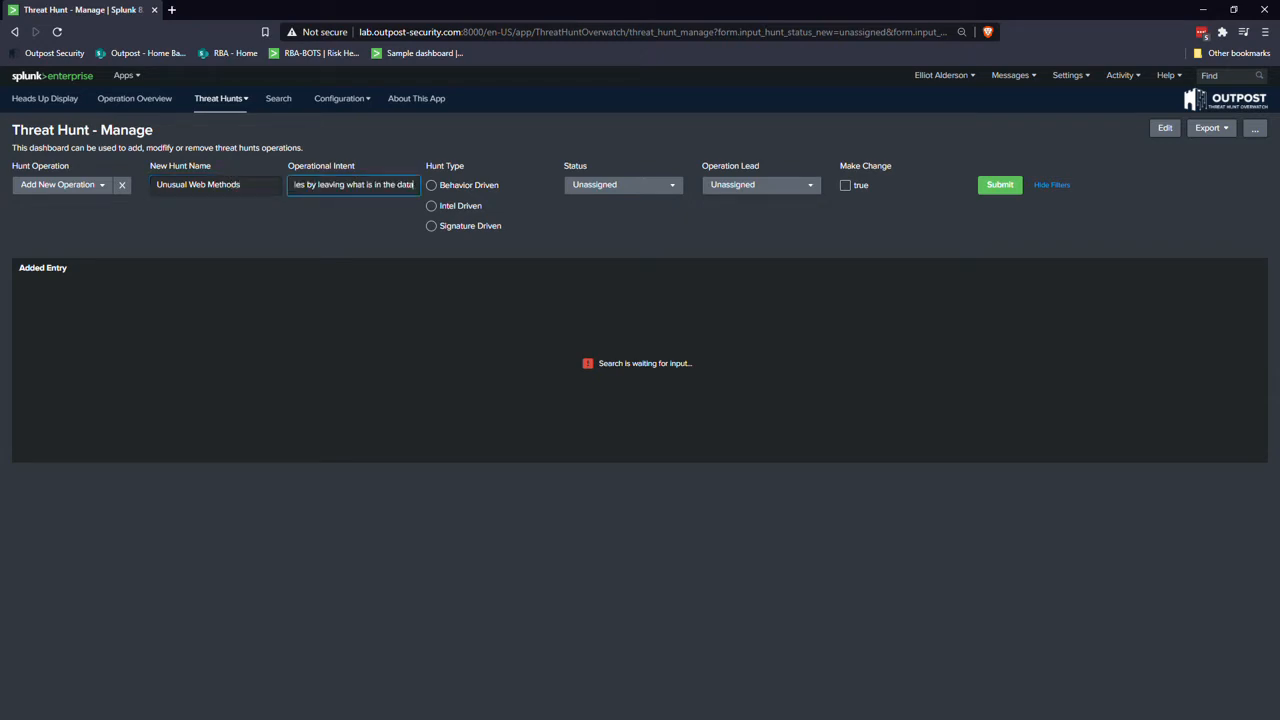
Make the hunt Signature Driven with Active status, assign the esadmin user as operation lead, enable Make Change and submit the new operation
{"action": "left_click", "coordinate": [431, 227]}
{"action": "left_click", "coordinate": [658, 186]}
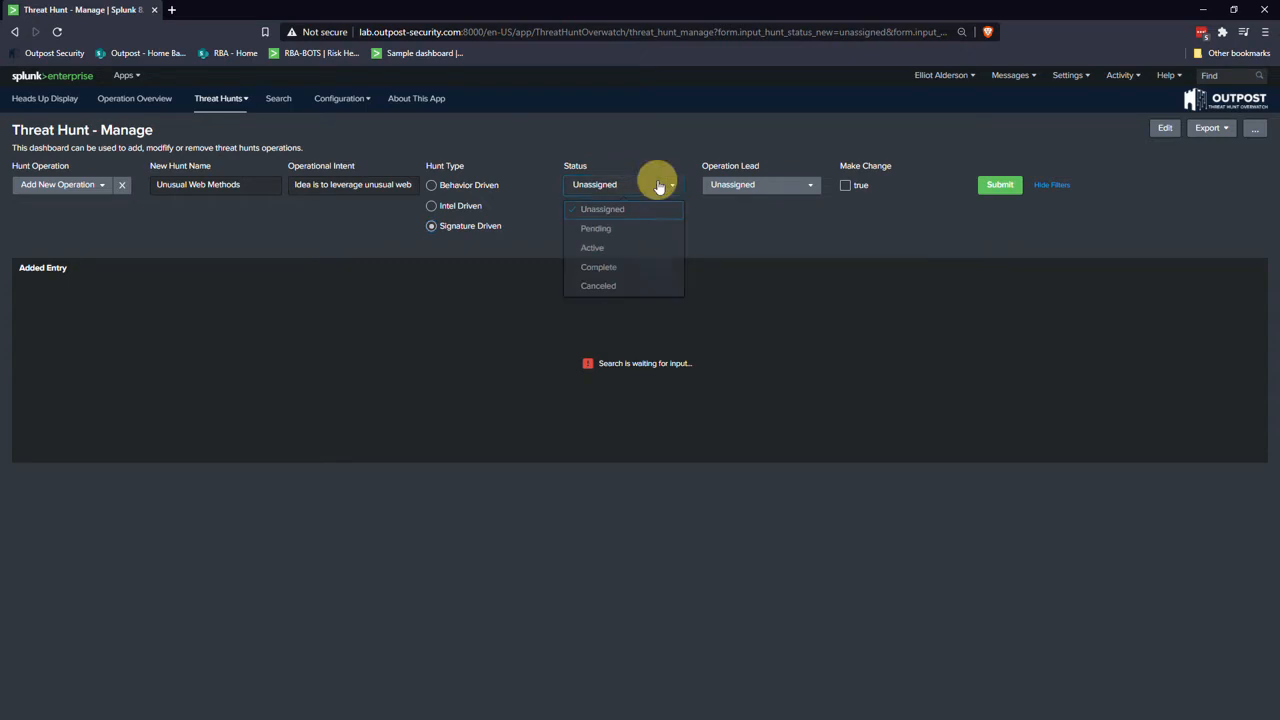
{"action": "left_click", "coordinate": [627, 248]}
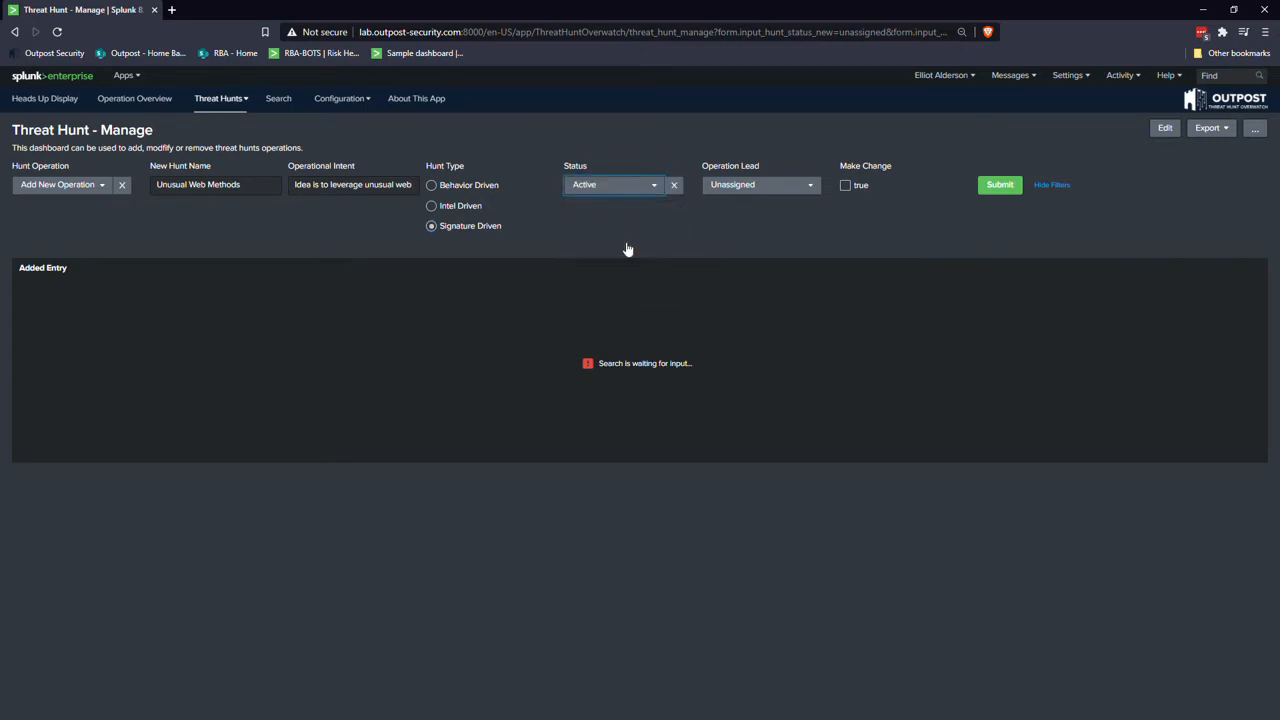
{"action": "left_click", "coordinate": [768, 189]}
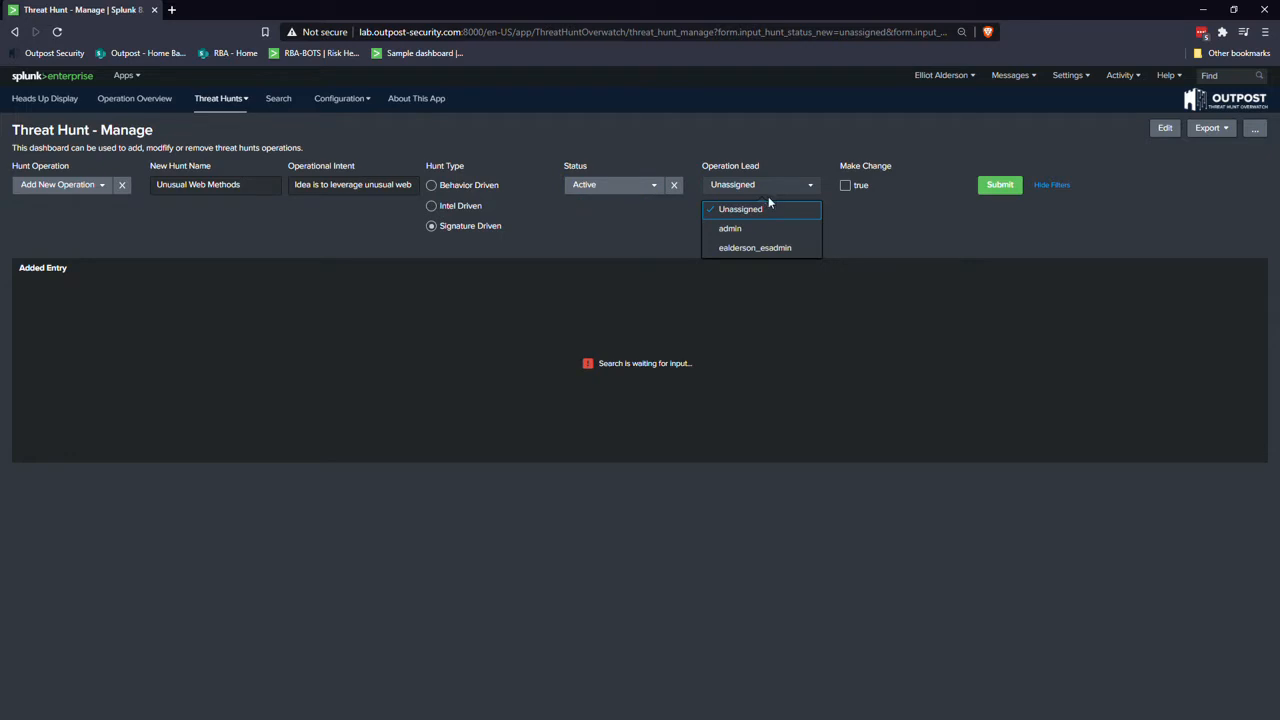
{"action": "left_click", "coordinate": [757, 247]}
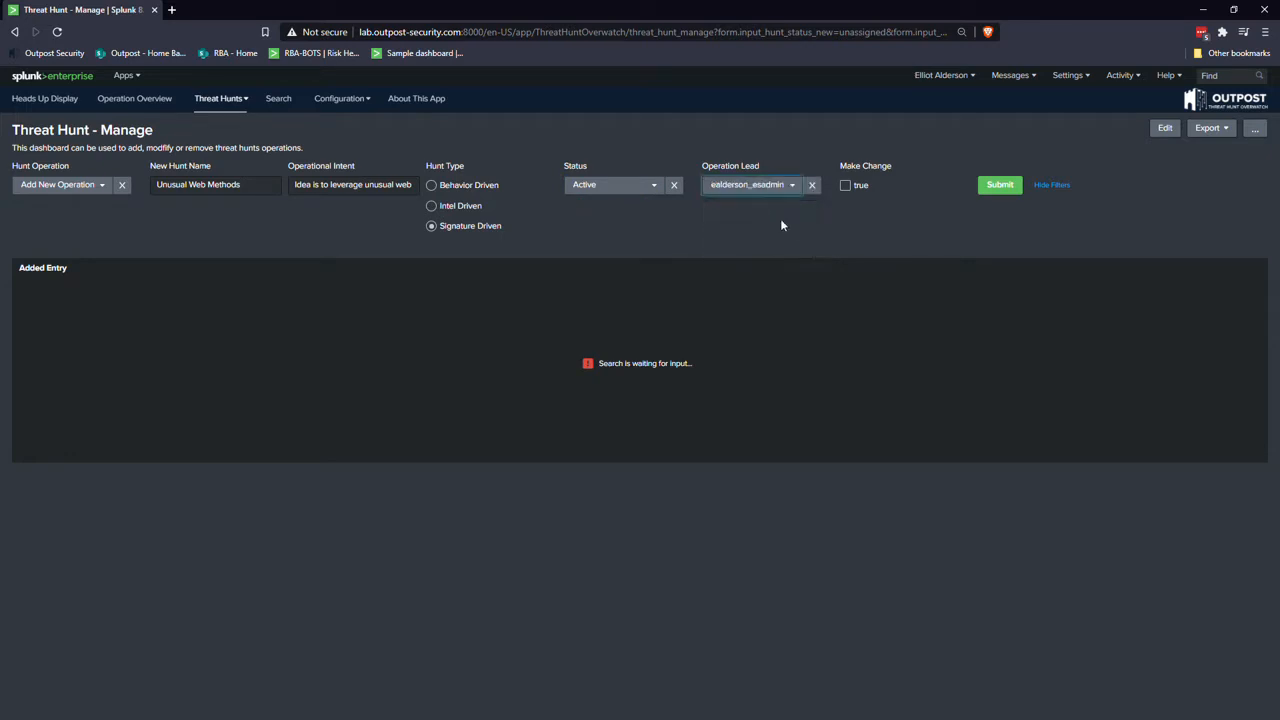
{"action": "left_click", "coordinate": [846, 186]}
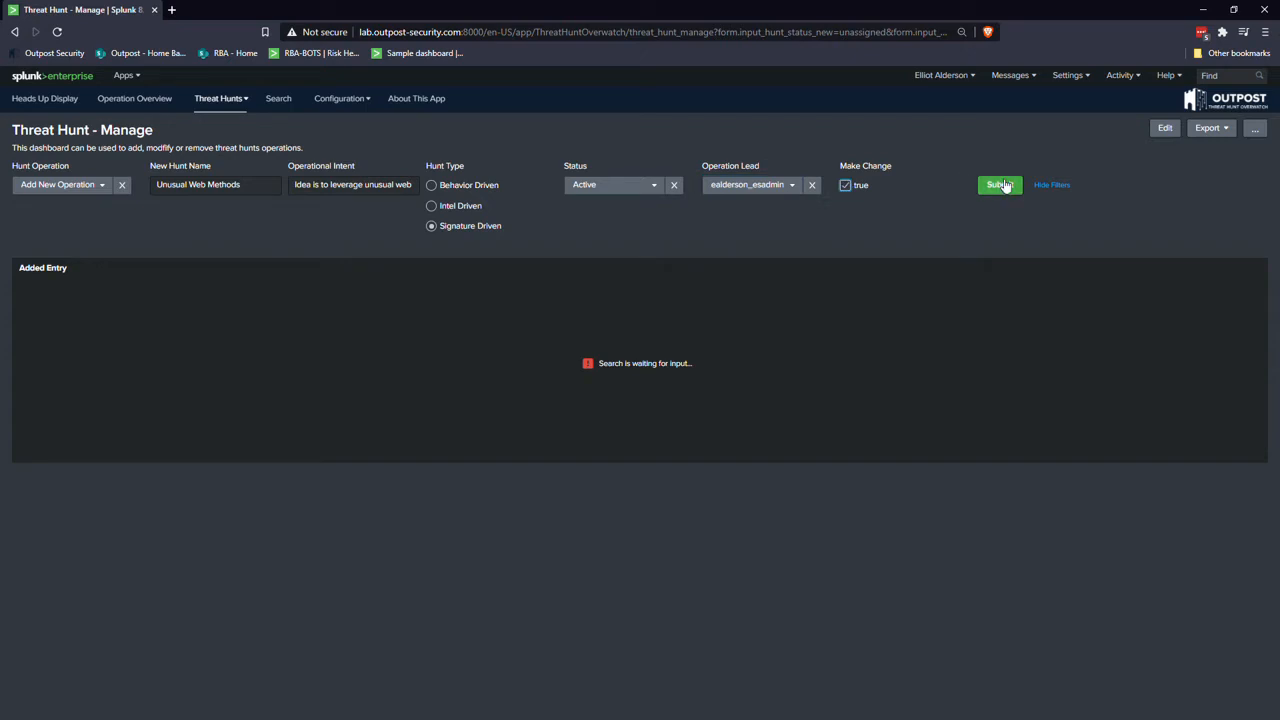
{"action": "left_click", "coordinate": [1001, 185]}
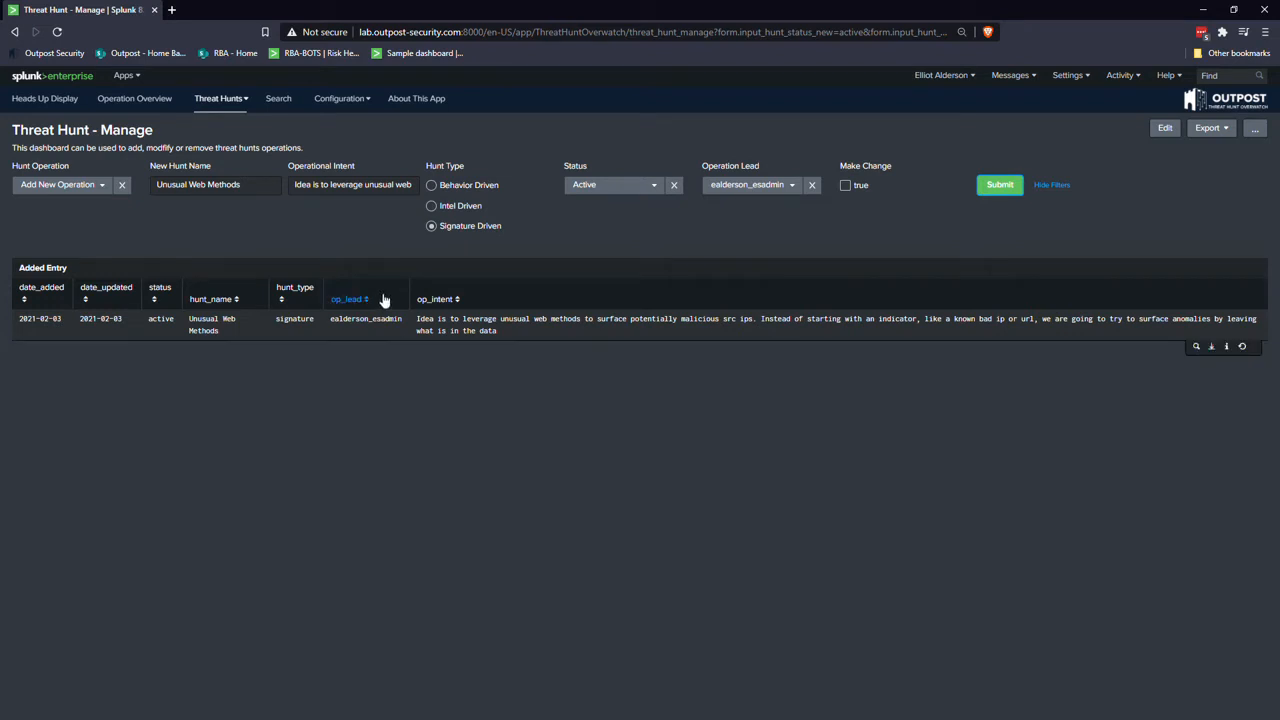
In the app's Search page, run `index=botsv* sourcetype="access_combined" | stats count by method` over All time
{"action": "left_click", "coordinate": [281, 106]}
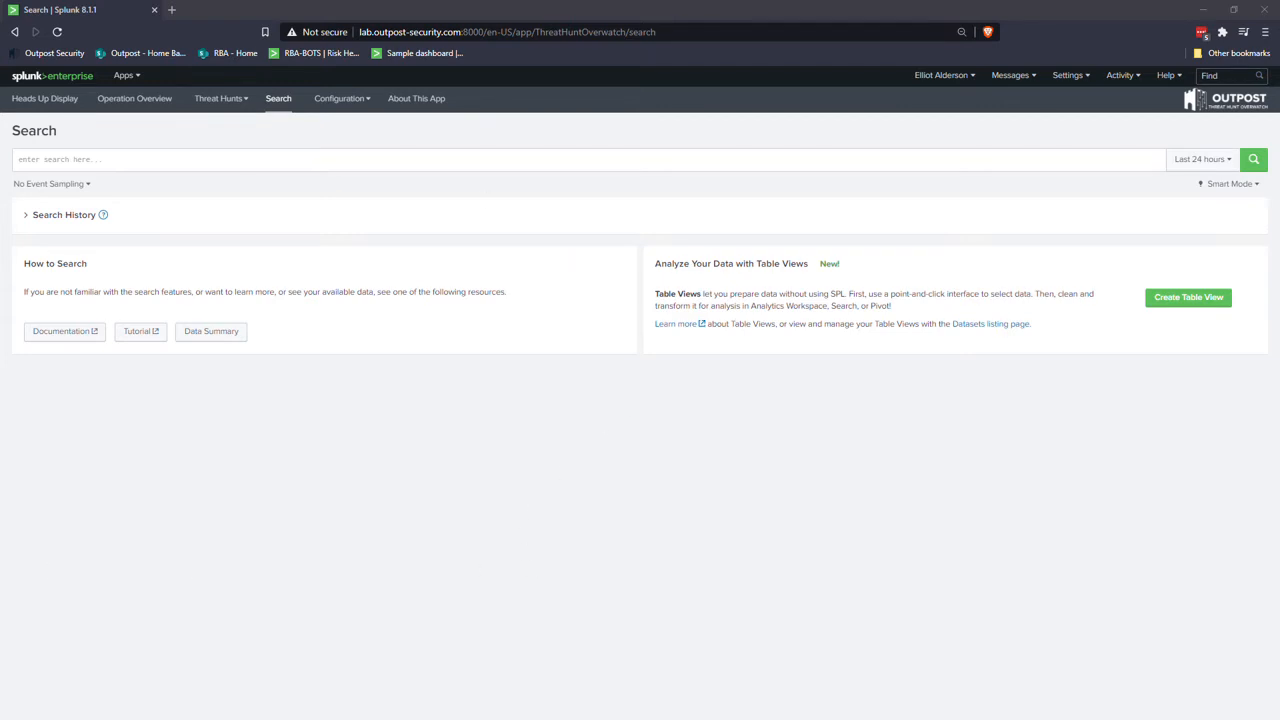
{"action": "left_click", "coordinate": [300, 160]}
{"action": "type", "text": "index=botsv* sourcetype=\"access_combined\" | stats count by method"}
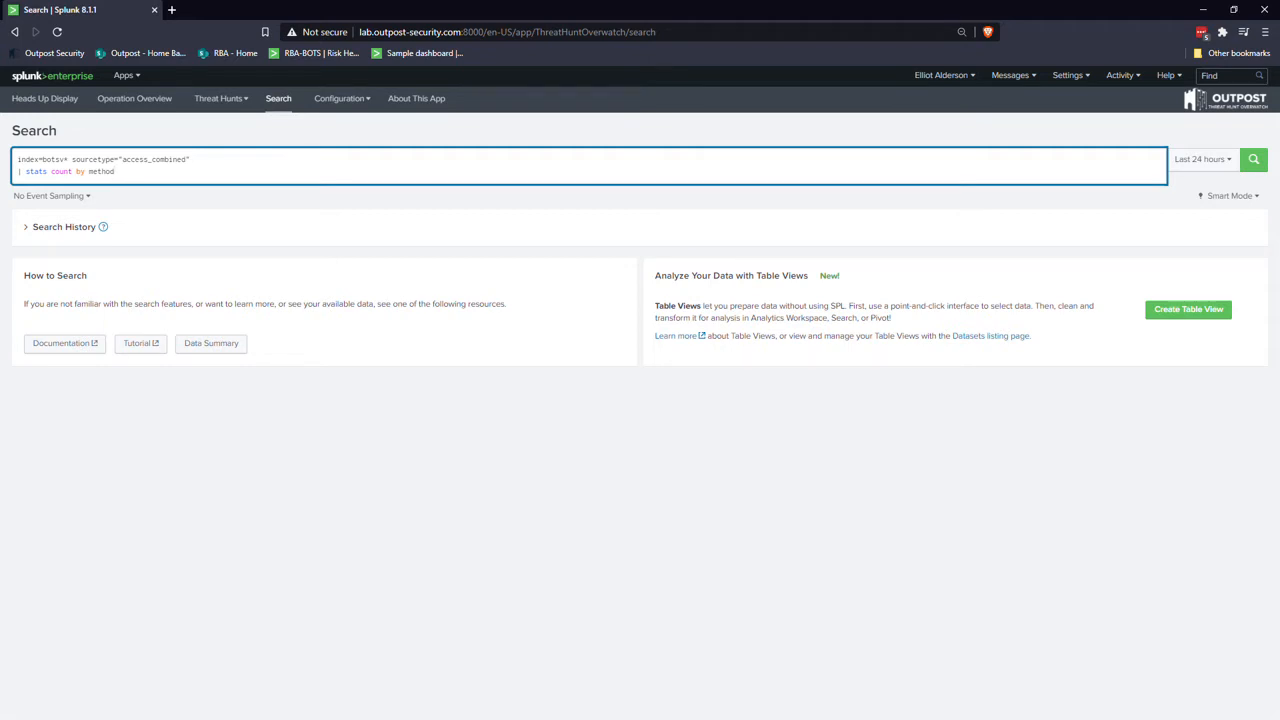
{"action": "left_click", "coordinate": [1222, 166]}
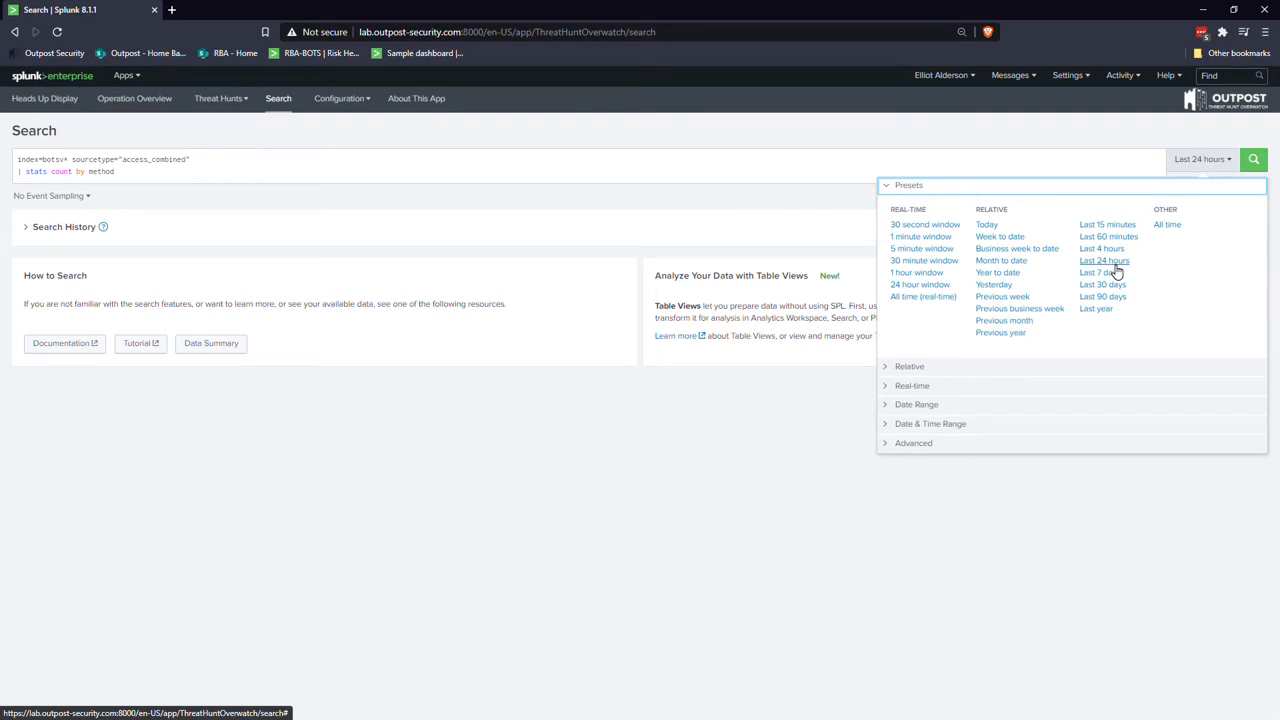
{"action": "left_click", "coordinate": [1166, 226]}
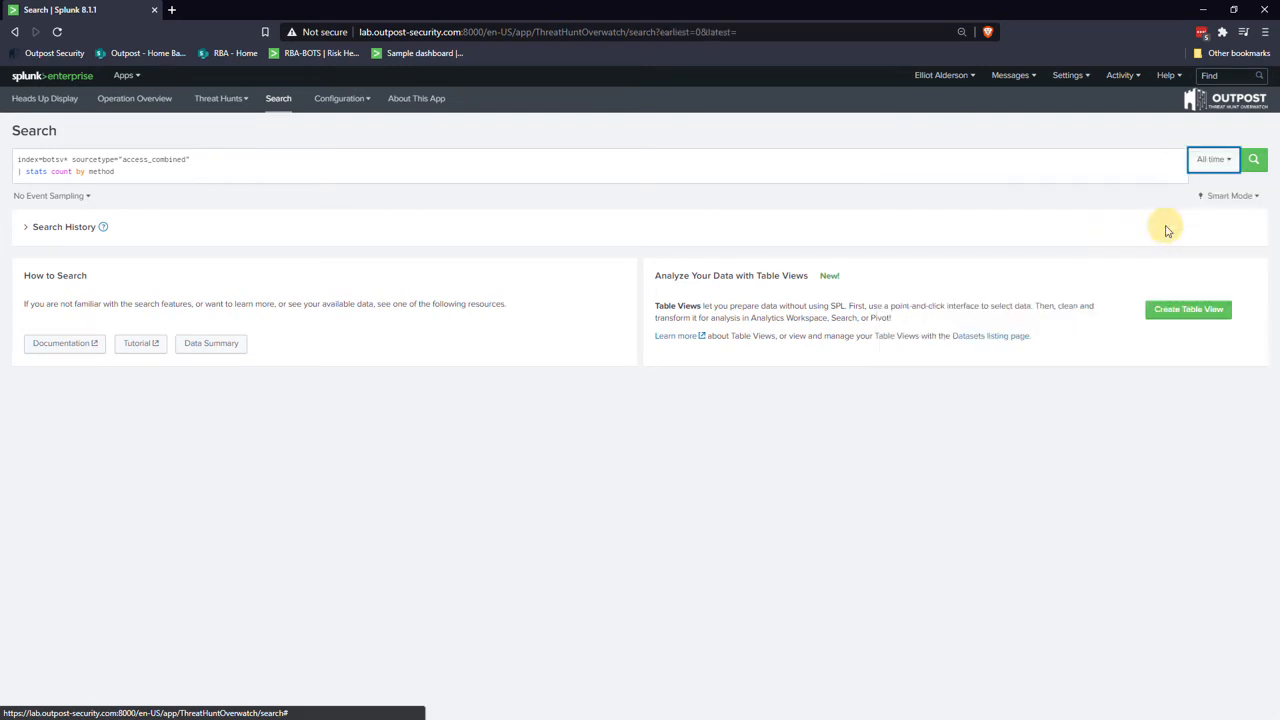
{"action": "left_click", "coordinate": [929, 169]}
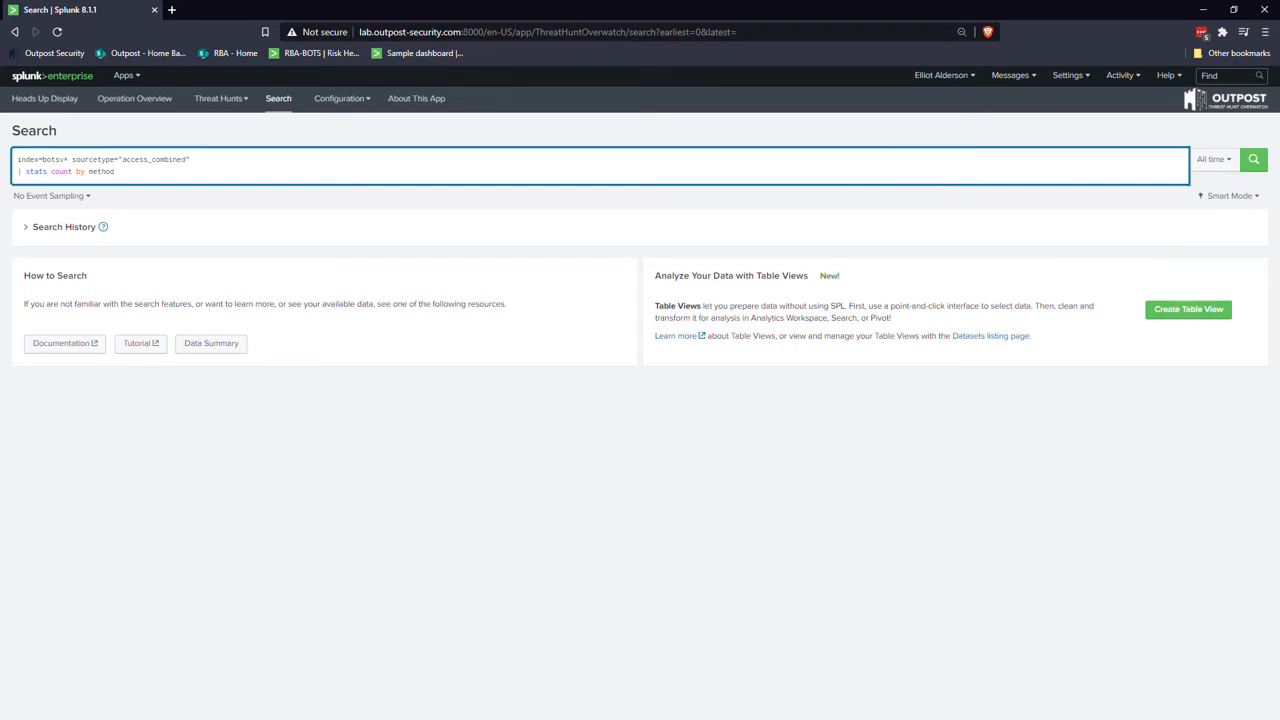
{"action": "key", "text": "Return"}
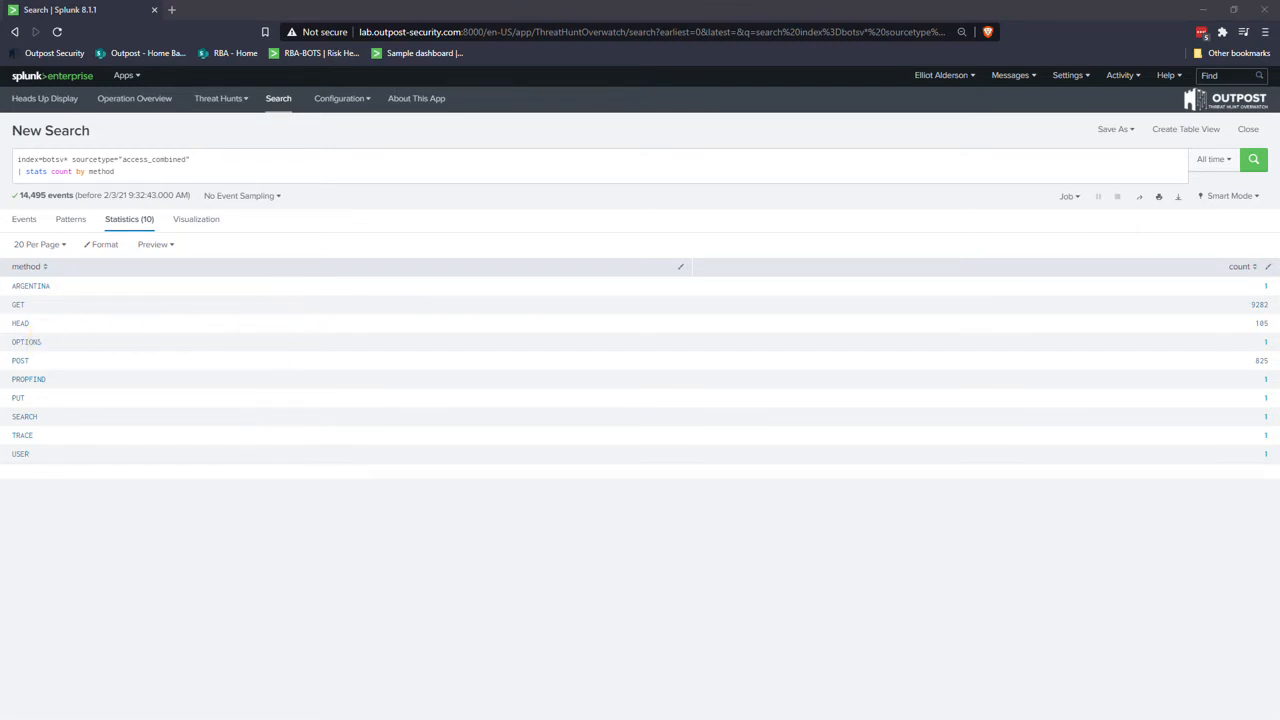
Replace the stats line with `| stats dc(method) as method_count, values(method) as methods by clientip` and rerun the search
{"action": "left_click", "coordinate": [135, 173]}
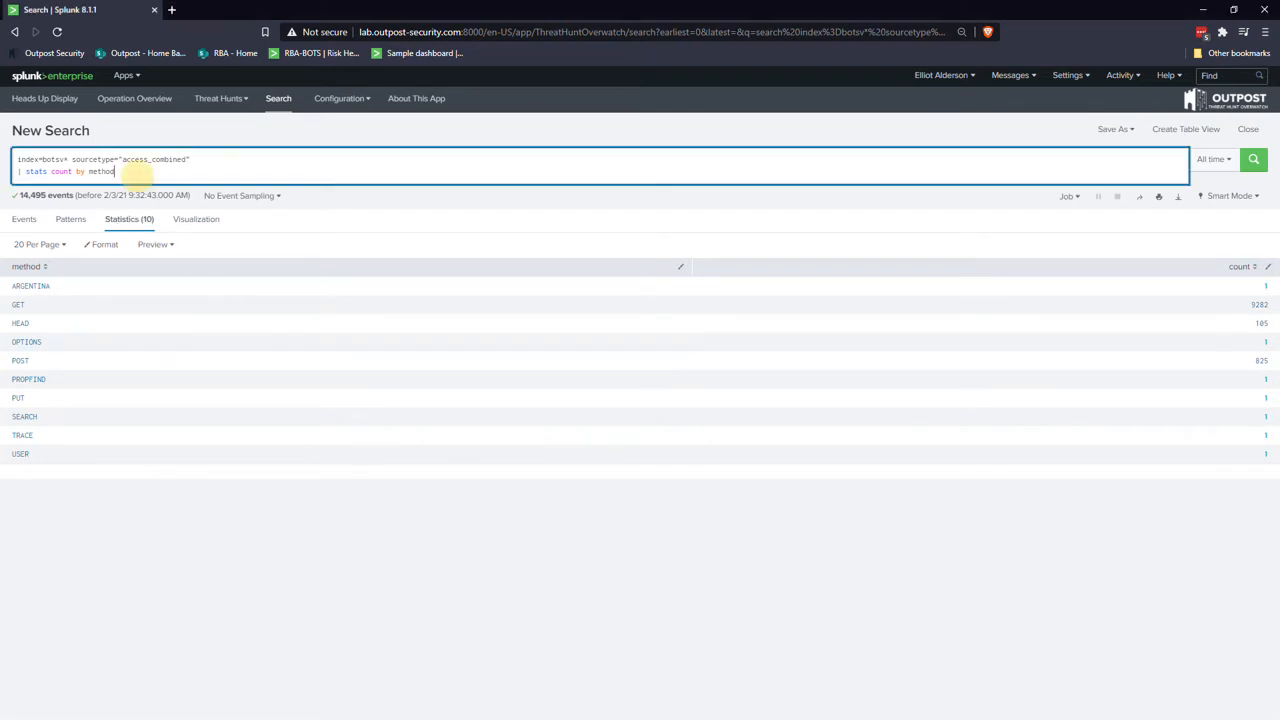
{"action": "key", "text": "shift+Left"}
{"action": "key", "text": "shift+Left"}
{"action": "key", "text": "shift+Left"}
{"action": "key", "text": "shift+Left"}
{"action": "key", "text": "shift+Left"}
{"action": "key", "text": "shift+Left"}
{"action": "key", "text": "shift+Left"}
{"action": "key", "text": "shift+Left"}
{"action": "key", "text": "shift+Left"}
{"action": "key", "text": "shift+Left"}
{"action": "key", "text": "shift+Left"}
{"action": "key", "text": "shift+Left"}
{"action": "key", "text": "shift+Left"}
{"action": "key", "text": "shift+Left"}
{"action": "key", "text": "shift+Left"}
{"action": "key", "text": "shift+Left"}
{"action": "key", "text": "shift+Left"}
{"action": "key", "text": "shift+Left"}
{"action": "key", "text": "shift+Left"}
{"action": "key", "text": "shift+Left"}
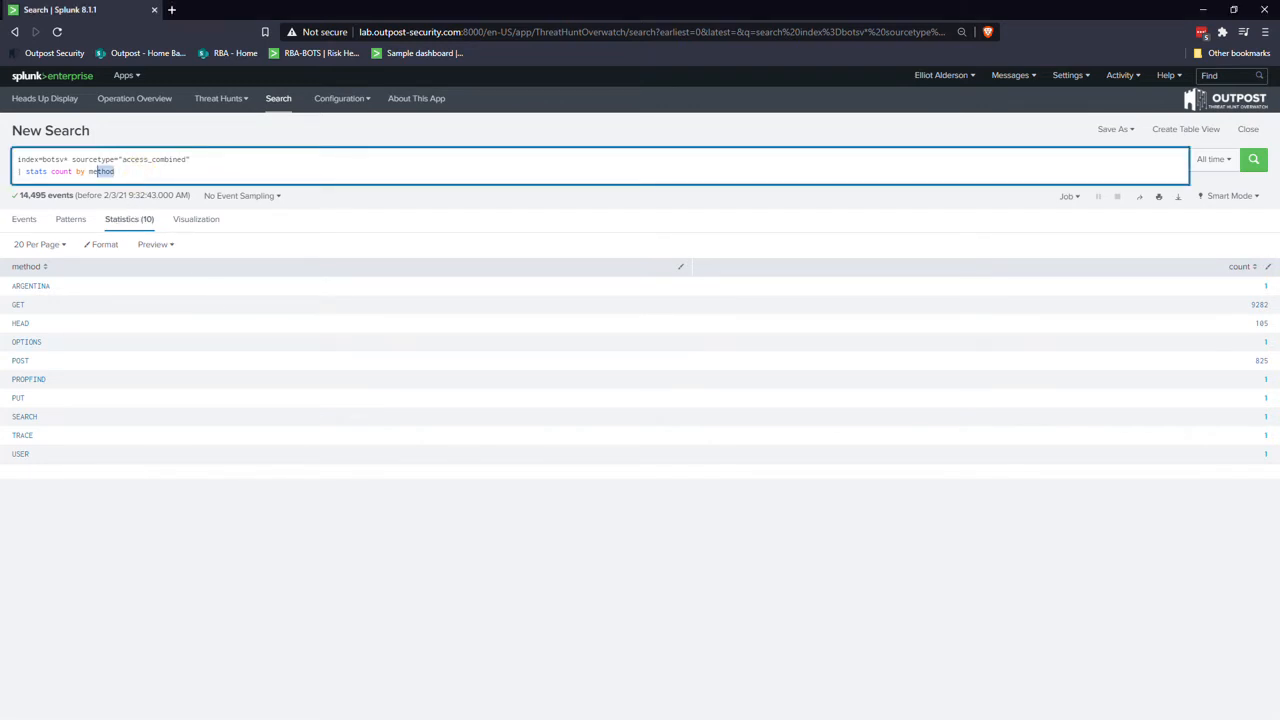
{"action": "key", "text": "shift+Left"}
{"action": "key", "text": "shift+Left"}
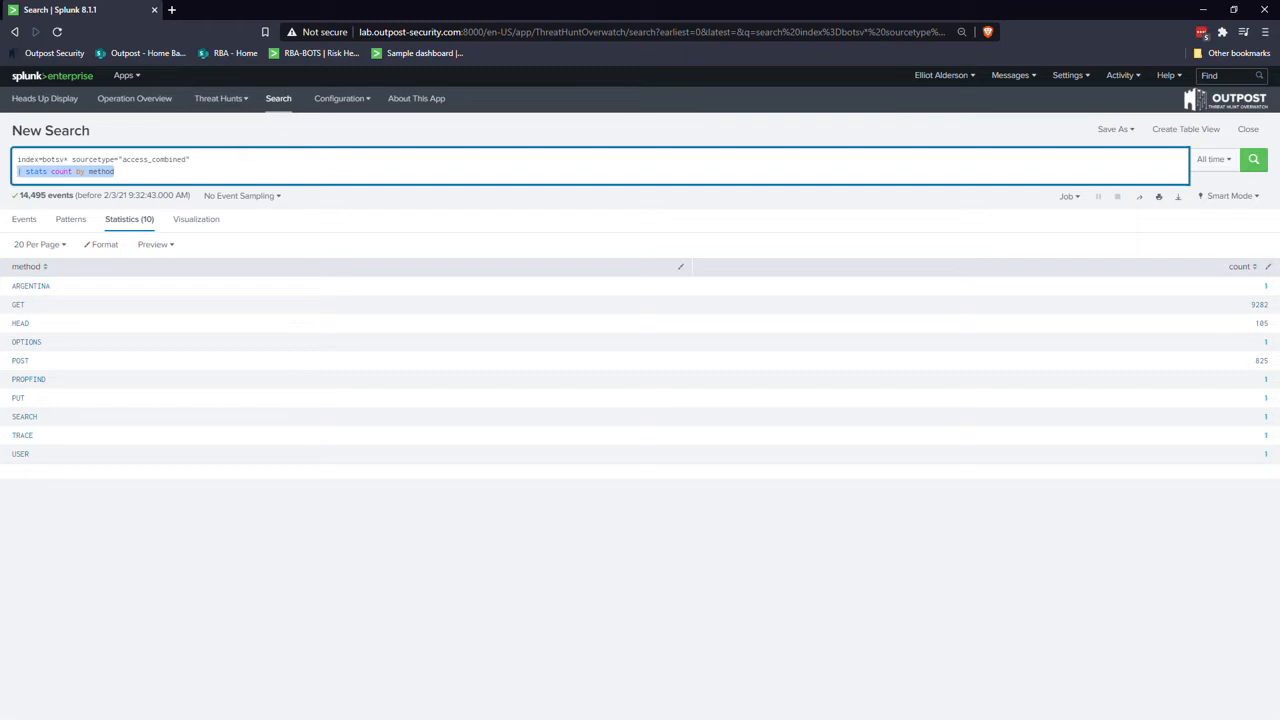
{"action": "type", "text": "| stats dc(method) as methodCount, values(method) as methods by clientip"}
{"action": "key", "text": "Return"}
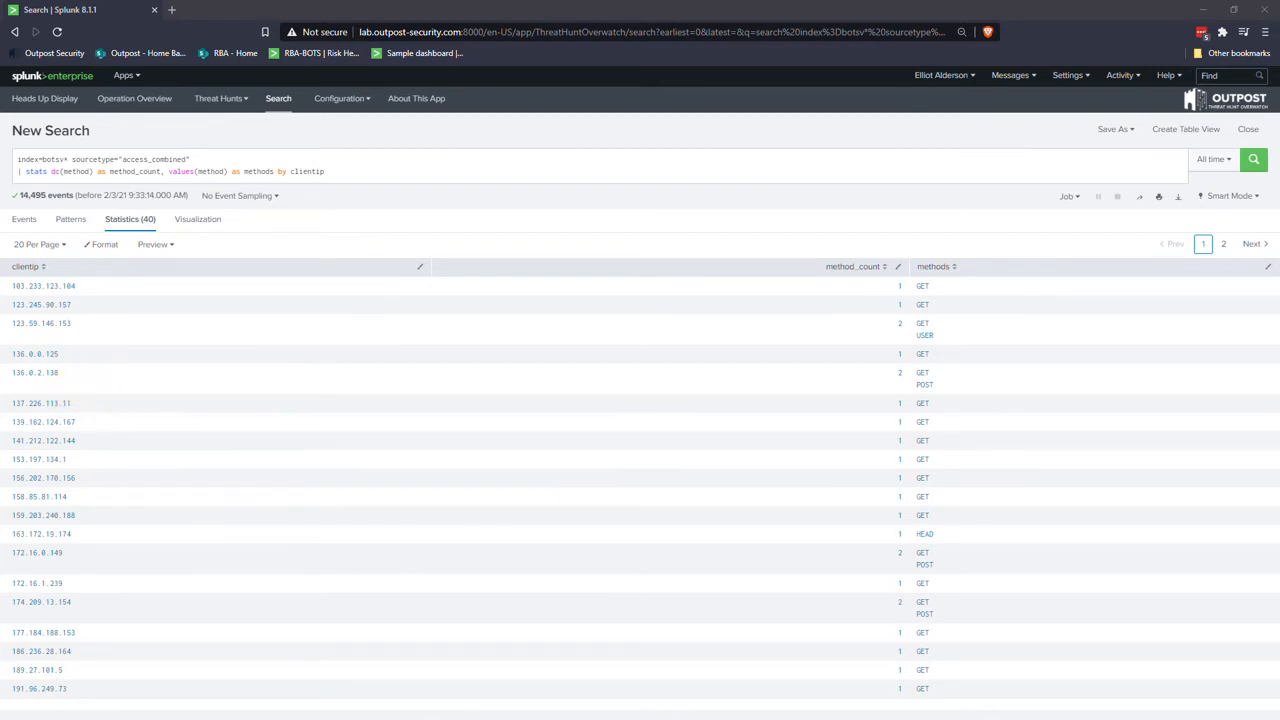
Add the filter `(method!="GET" AND method!="POST")` to the base search, append `| where method_count > 0`, and rerun it
{"action": "left_click", "coordinate": [337, 171]}
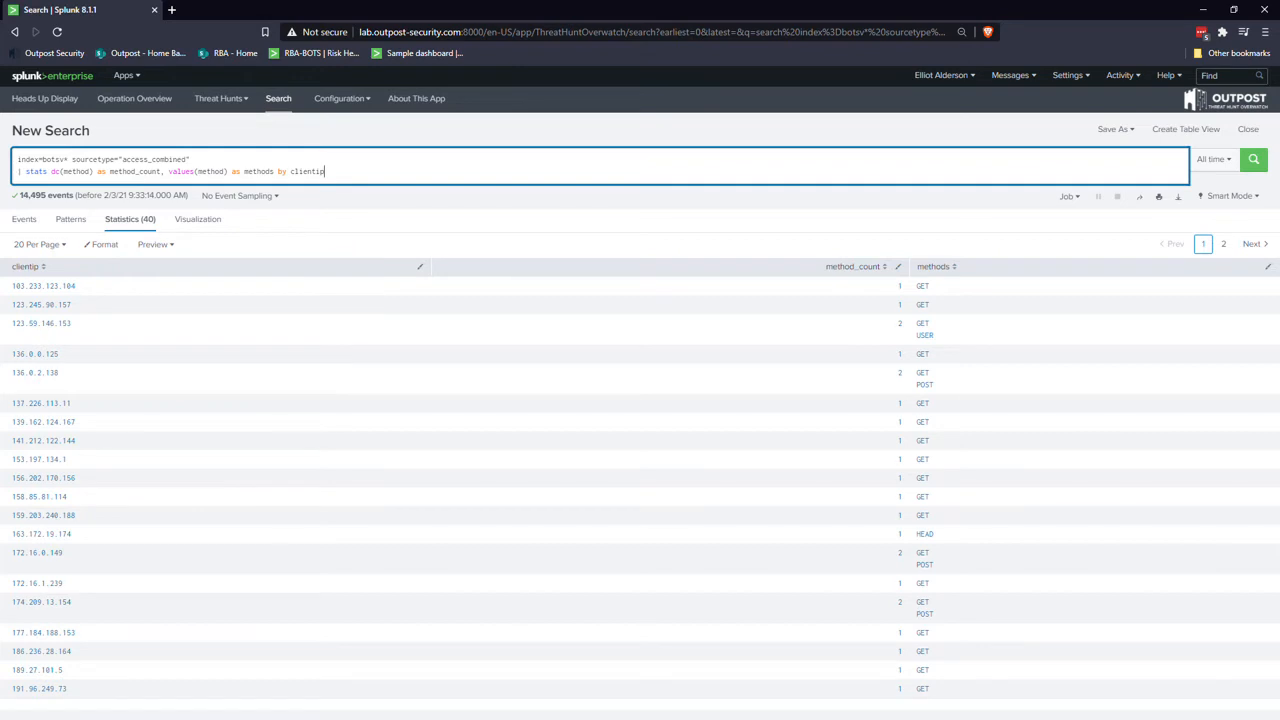
{"action": "key", "text": "ctrl+a"}
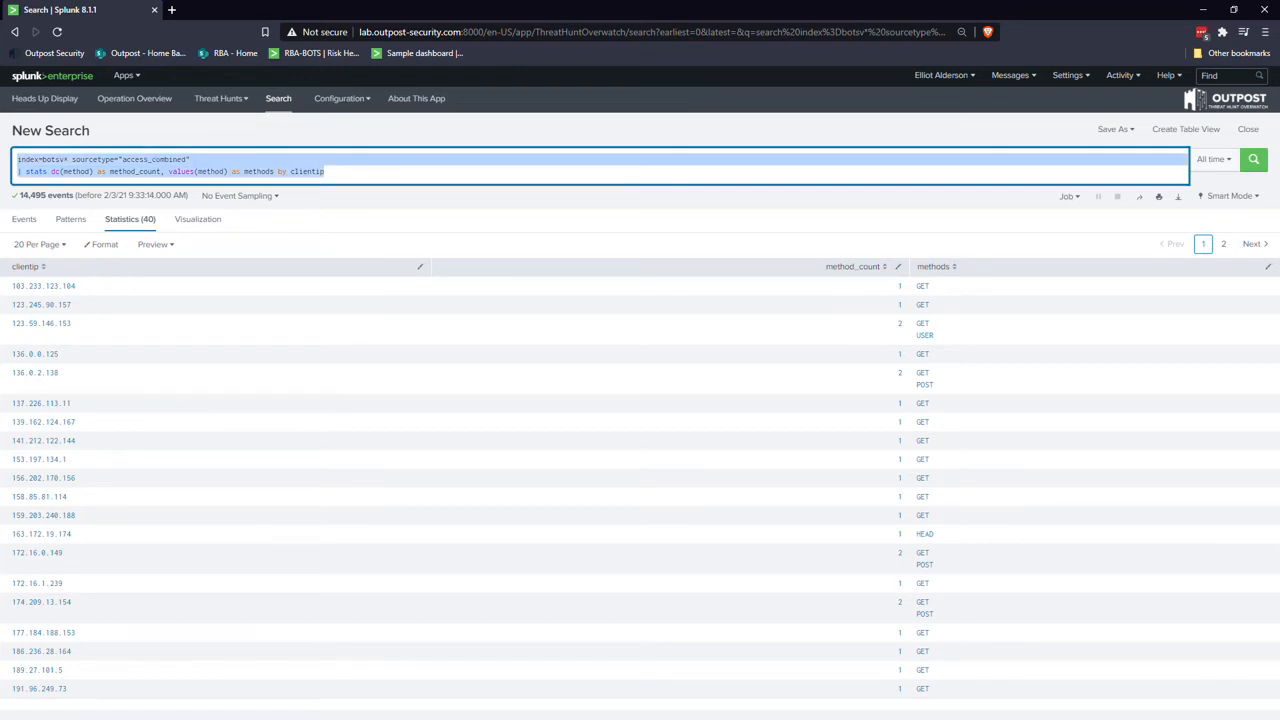
{"action": "type", "text": "index=botsv* sourcetype=\"access_combined\" (method!=\"GET\" AND method!=\"POST\") | stats dc(method) as method_count, values(method) as methods by clientip | where method_count > 0"}
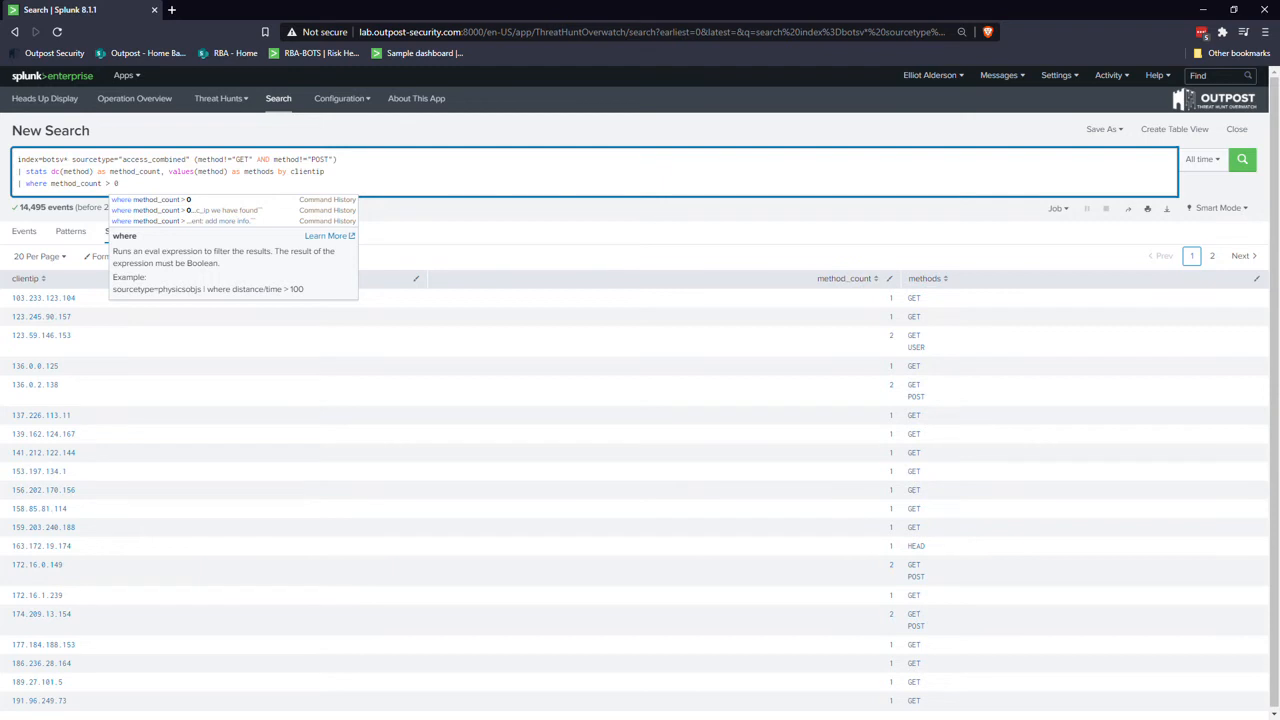
{"action": "key", "text": "Return"}
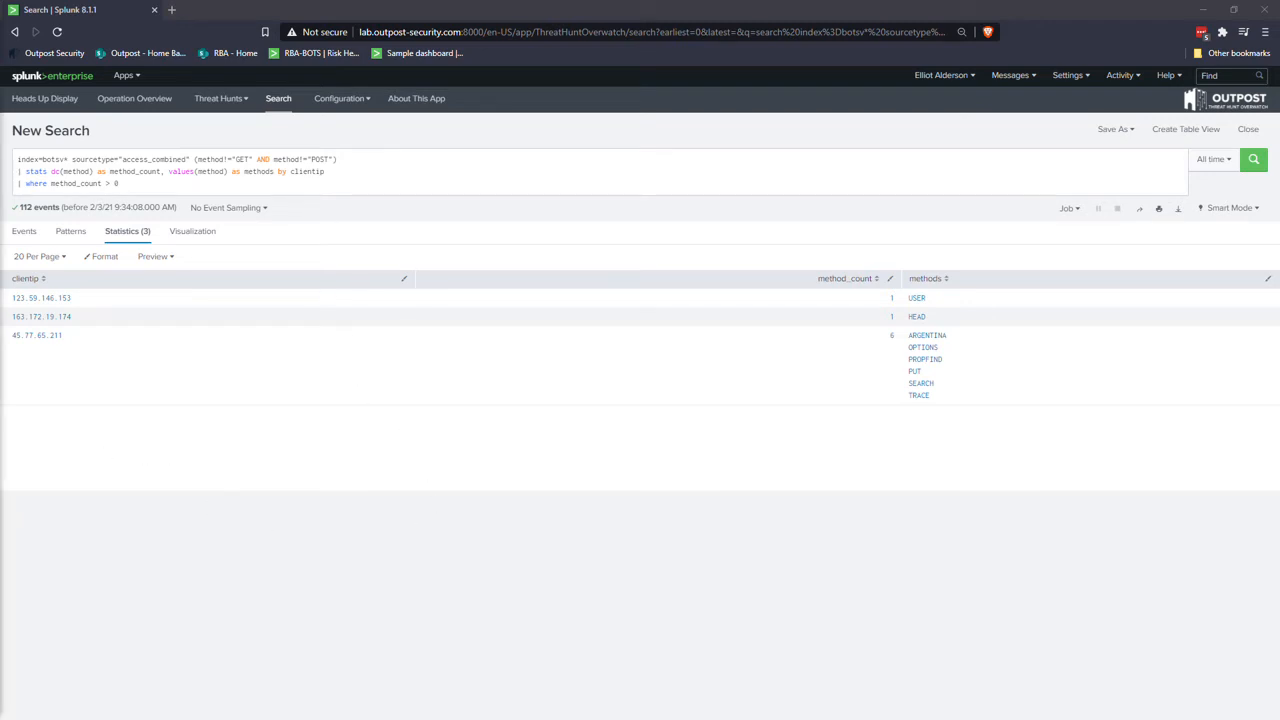
Replace the stats line with `| stats values(status) as statuses, dc(method) as method_count, values(method) as methods, dc(uri) as uri_count by clientip, useragent, index` and rerun
{"action": "left_click", "coordinate": [332, 171]}
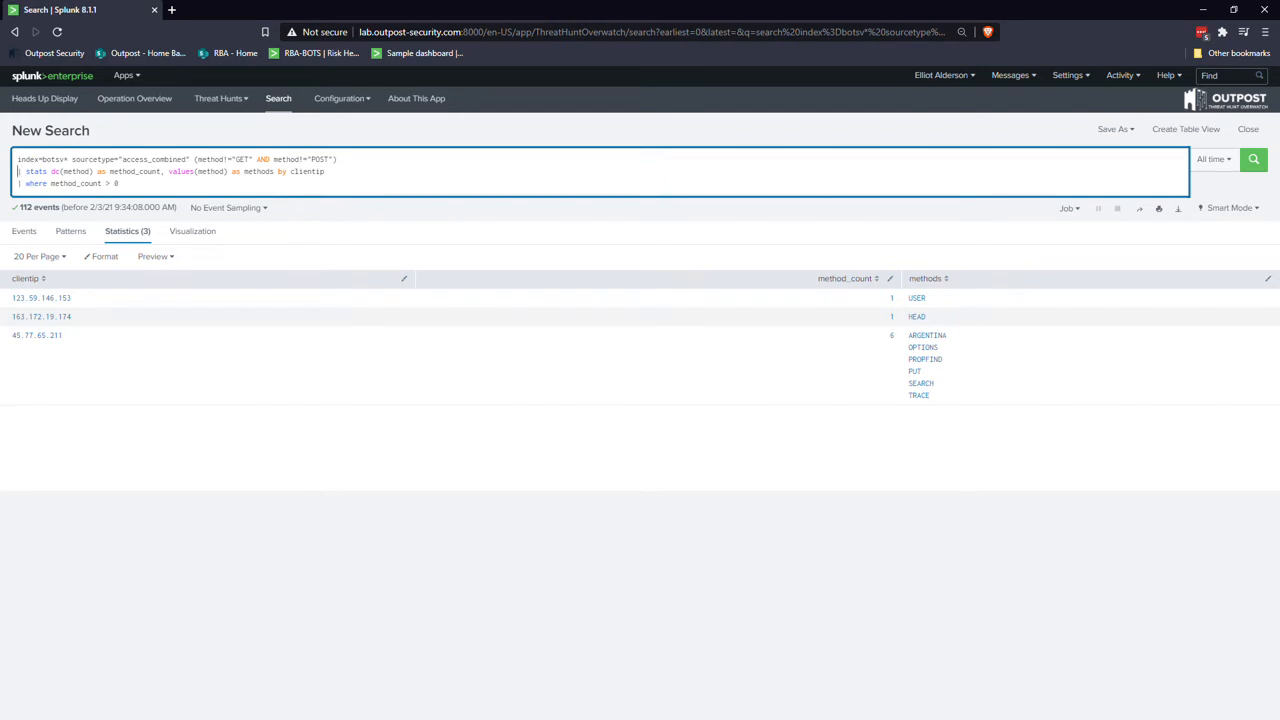
{"action": "key", "text": "shift+Down"}
{"action": "key", "text": "shift+Left"}
{"action": "key", "text": "ctrl+v"}
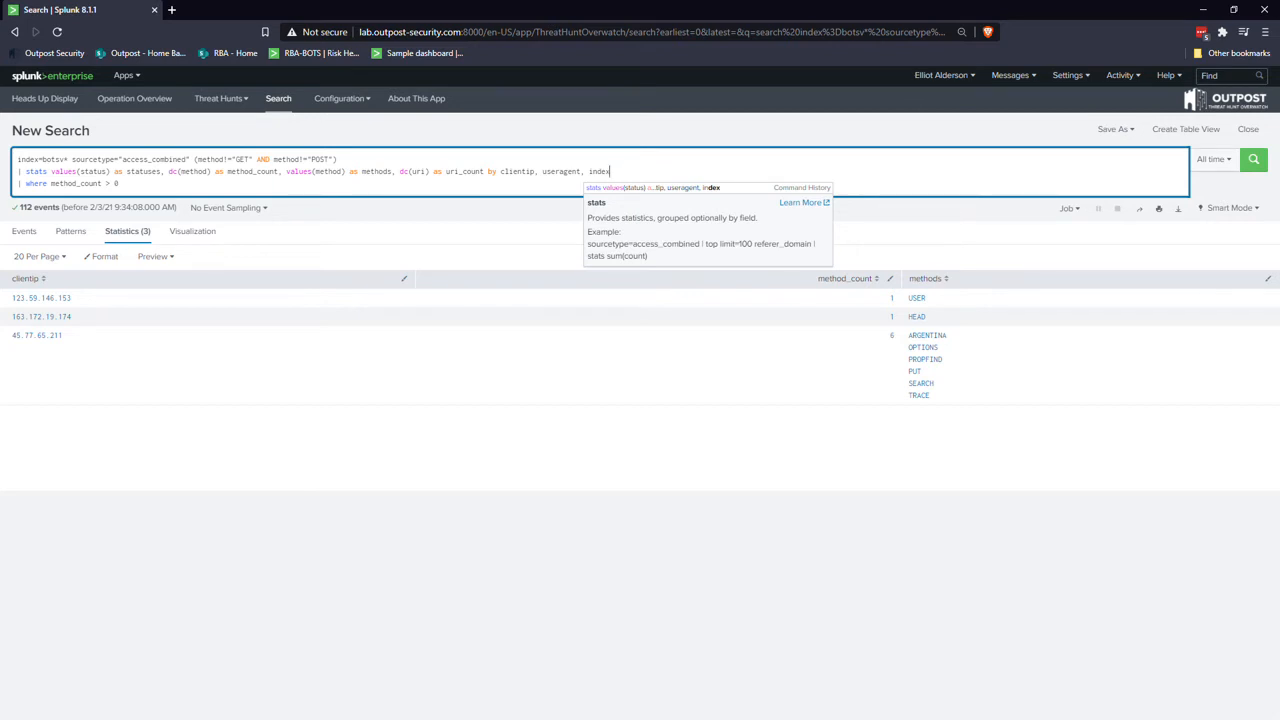
{"action": "key", "text": "Return"}
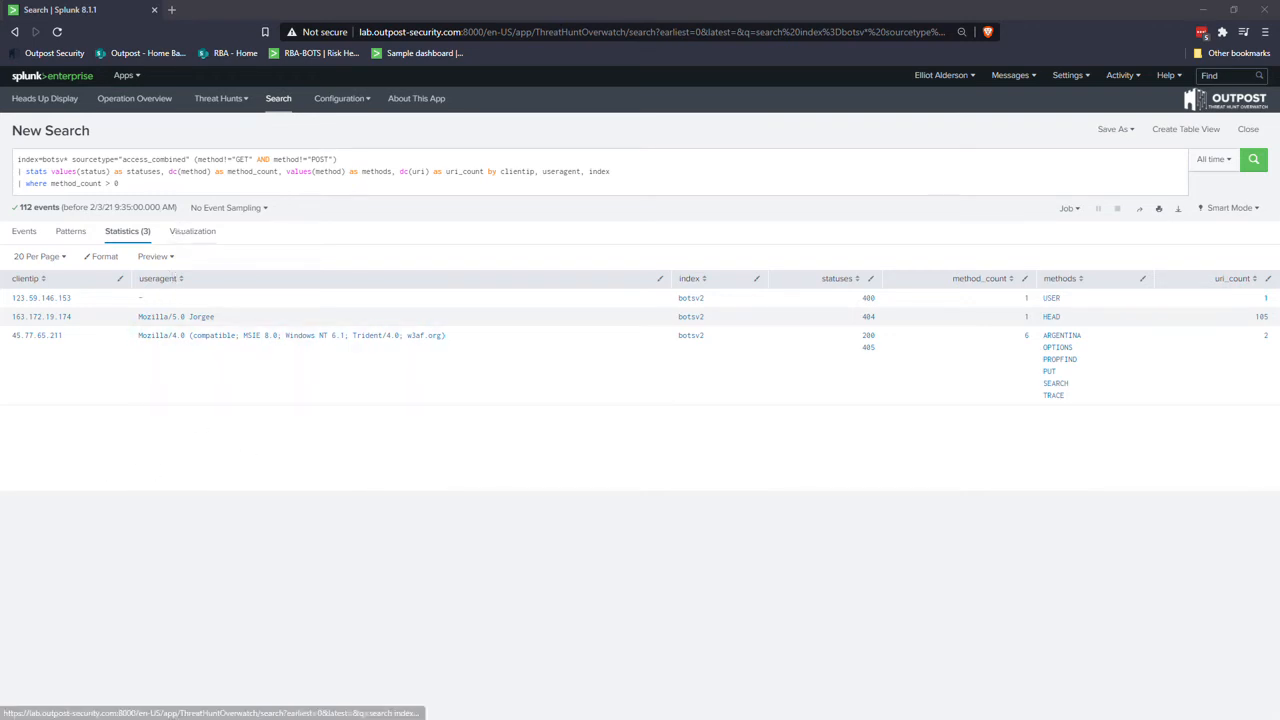
Append the comment "Below we are enriching the src_ip we have found", `| lookup dnslookup clientip OUTPUT clienthost` and `| iplocation clientip`, then rerun the search
{"action": "left_click", "coordinate": [128, 171]}
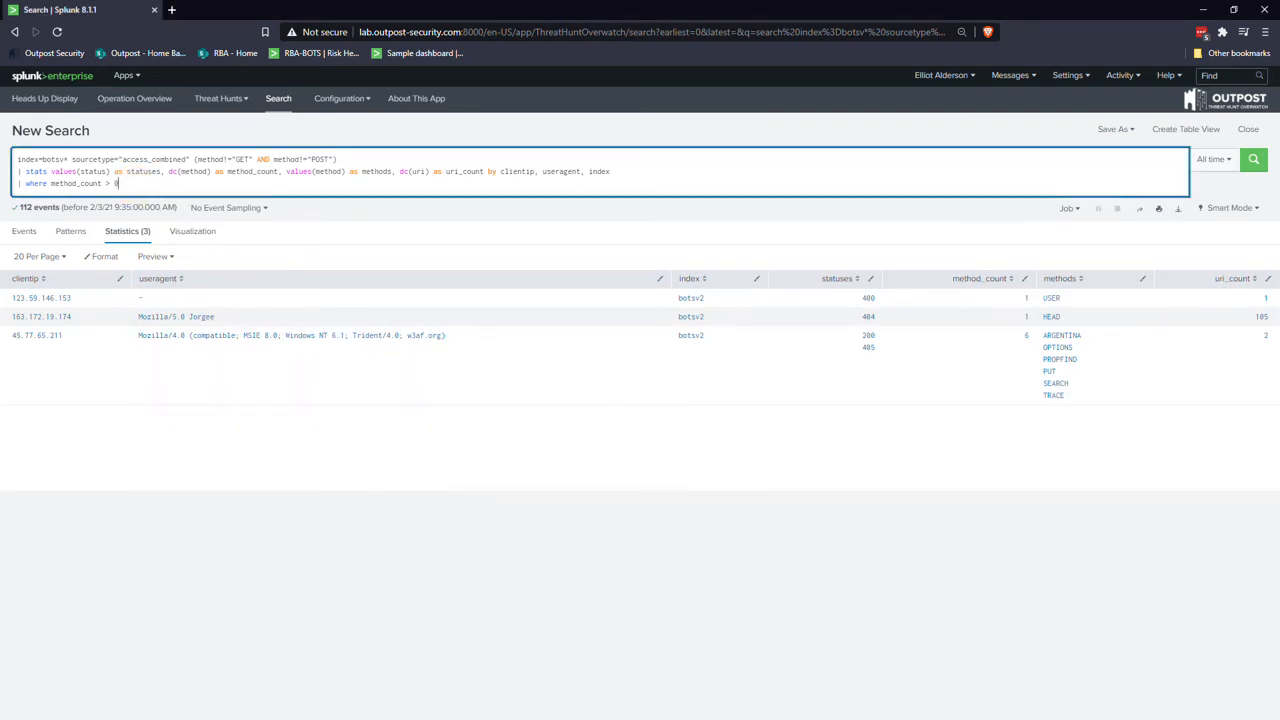
{"action": "key", "text": "shift+Return"}
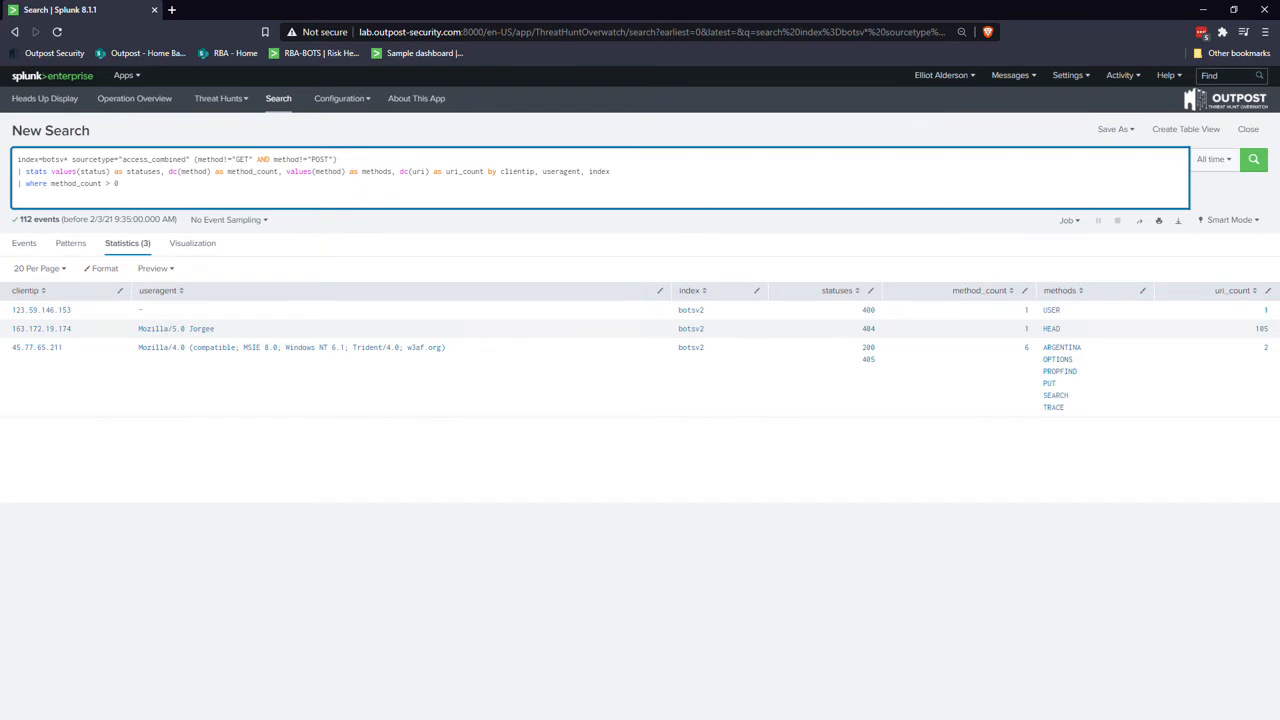
{"action": "type", "text": "```Below we are enriching the src_ip we have found``` | lookup dnslookup clientip OUTPUT clienthost | iplocation clientip"}
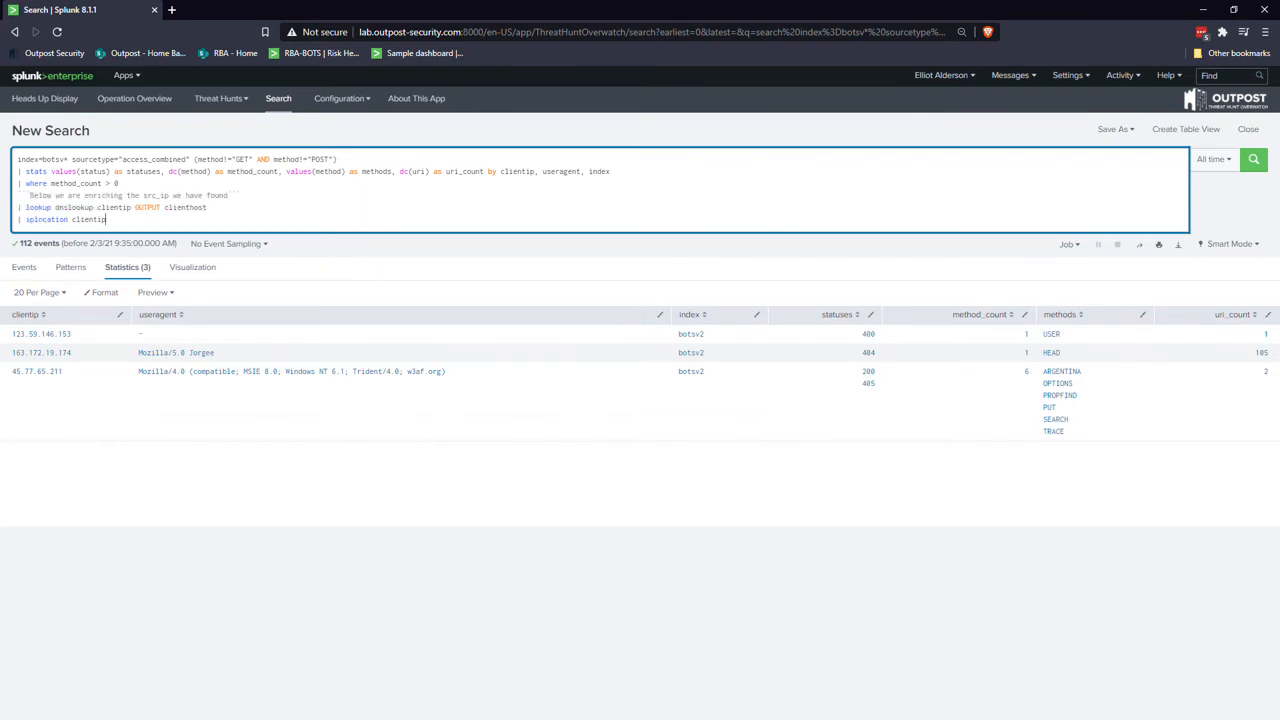
{"action": "left_click_drag", "start_coordinate": [243, 195], "coordinate": [19, 198]}
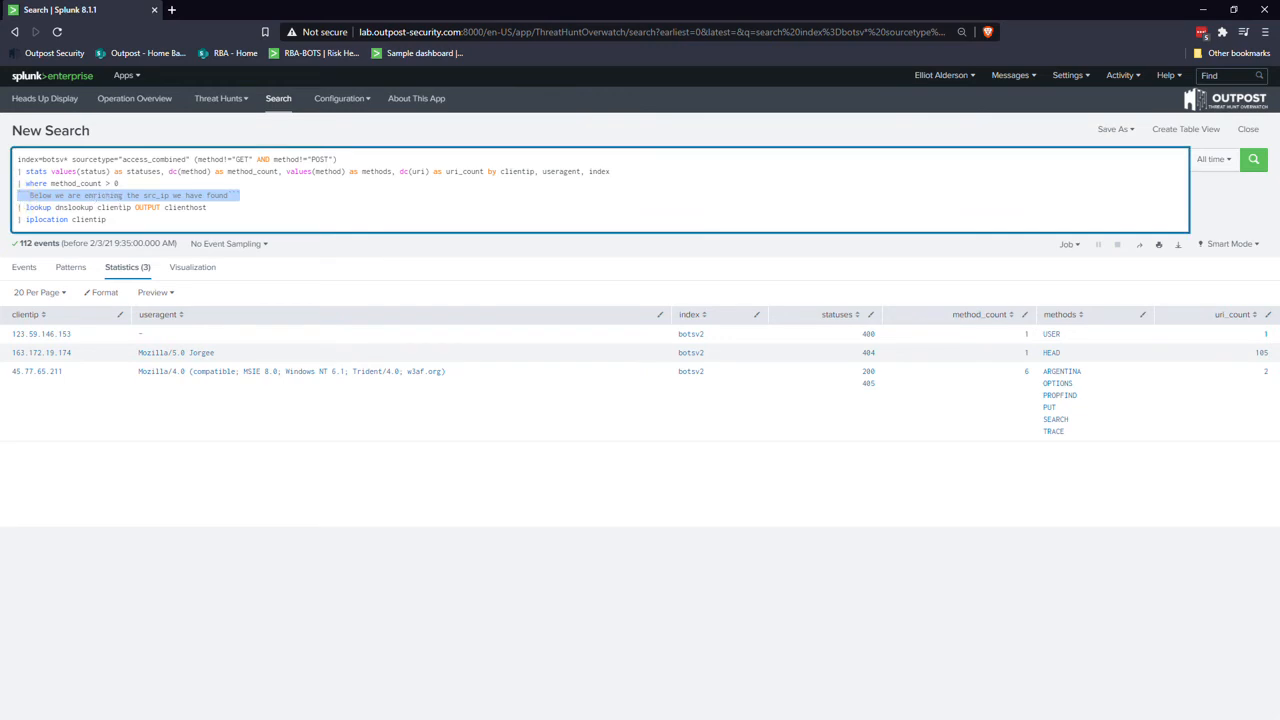
{"action": "double_click", "coordinate": [190, 207]}
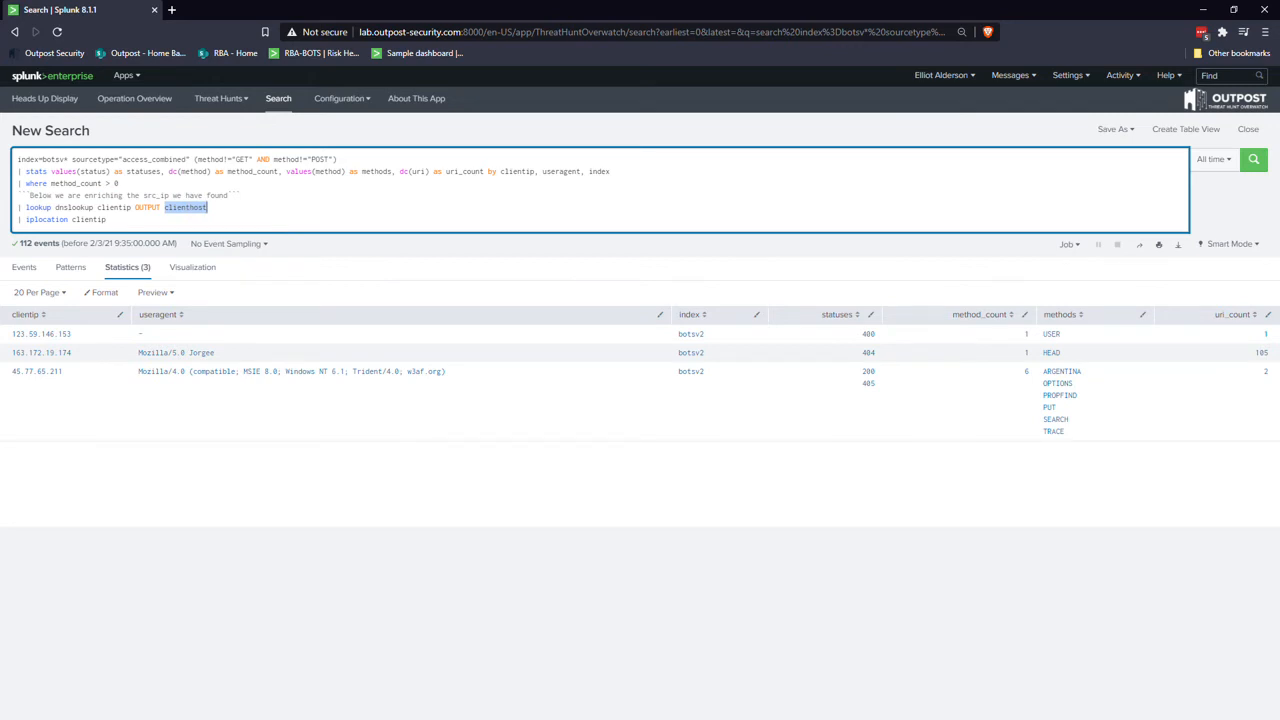
{"action": "left_click", "coordinate": [107, 219]}
{"action": "key", "text": "Return"}
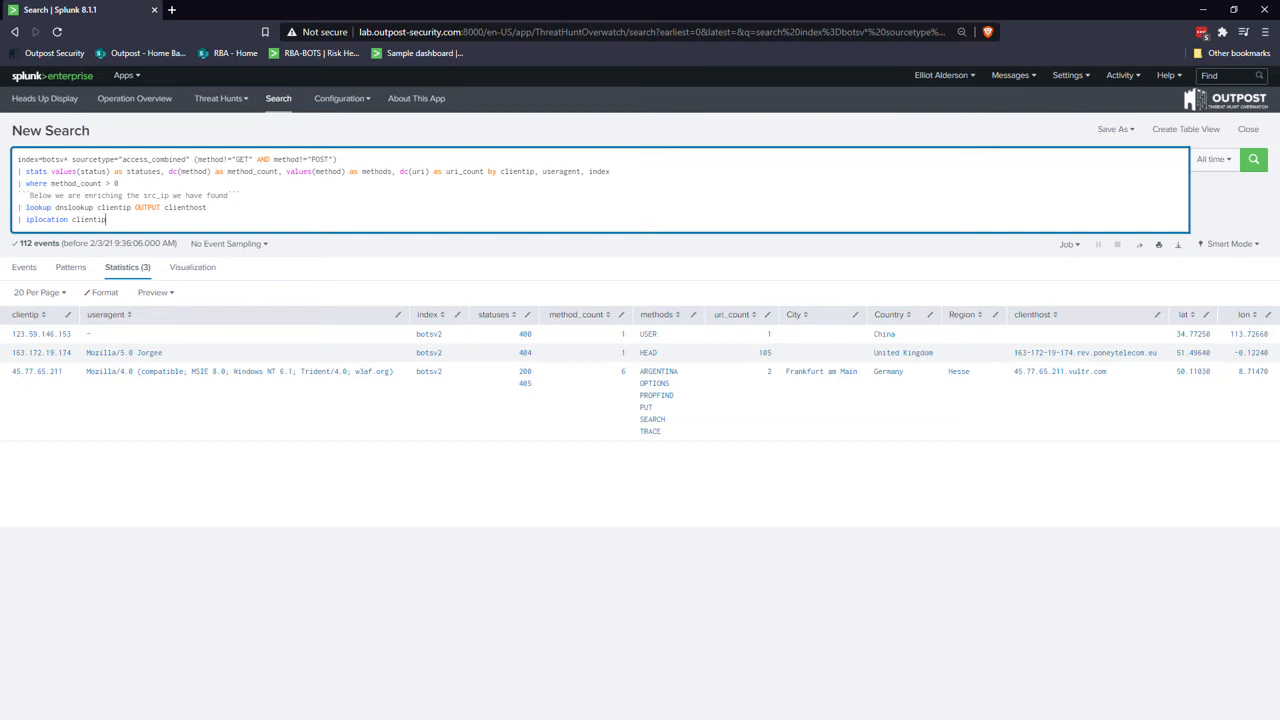
Open the Threat Hunt - Engage dashboard and look over the recorded searches and the hunt operation section
{"action": "left_click", "coordinate": [213, 100]}
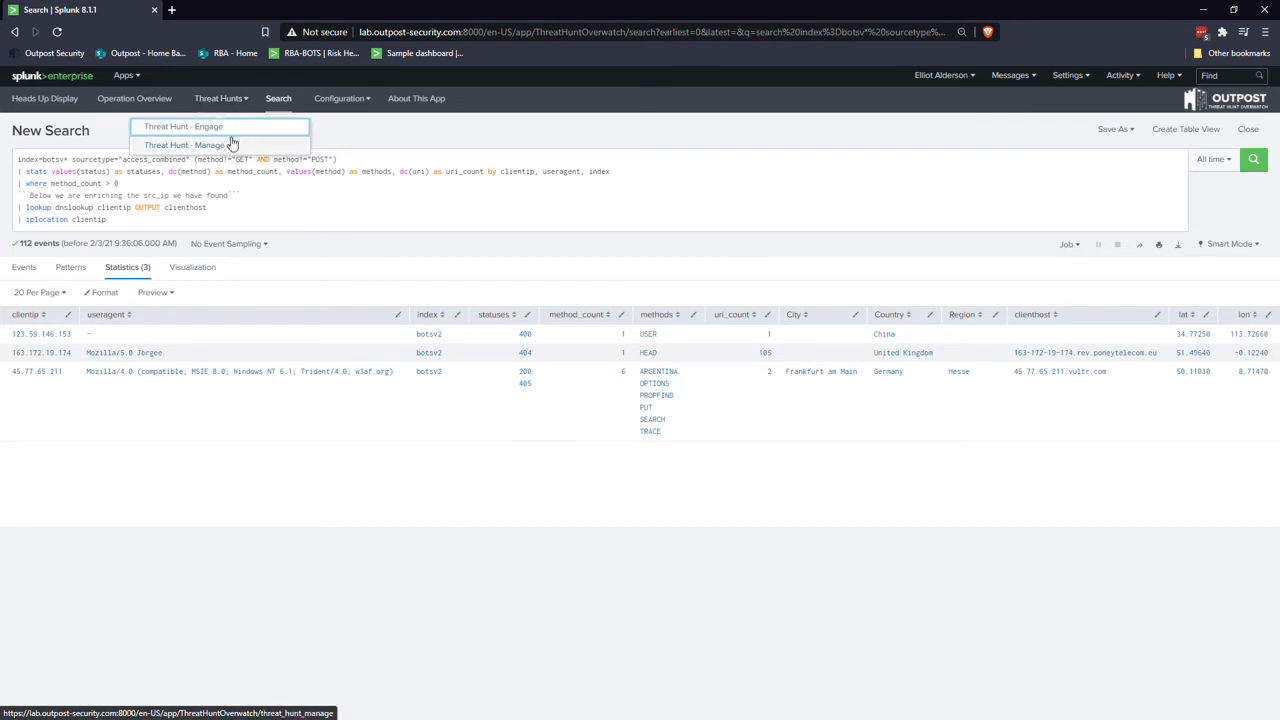
{"action": "left_click", "coordinate": [234, 129]}
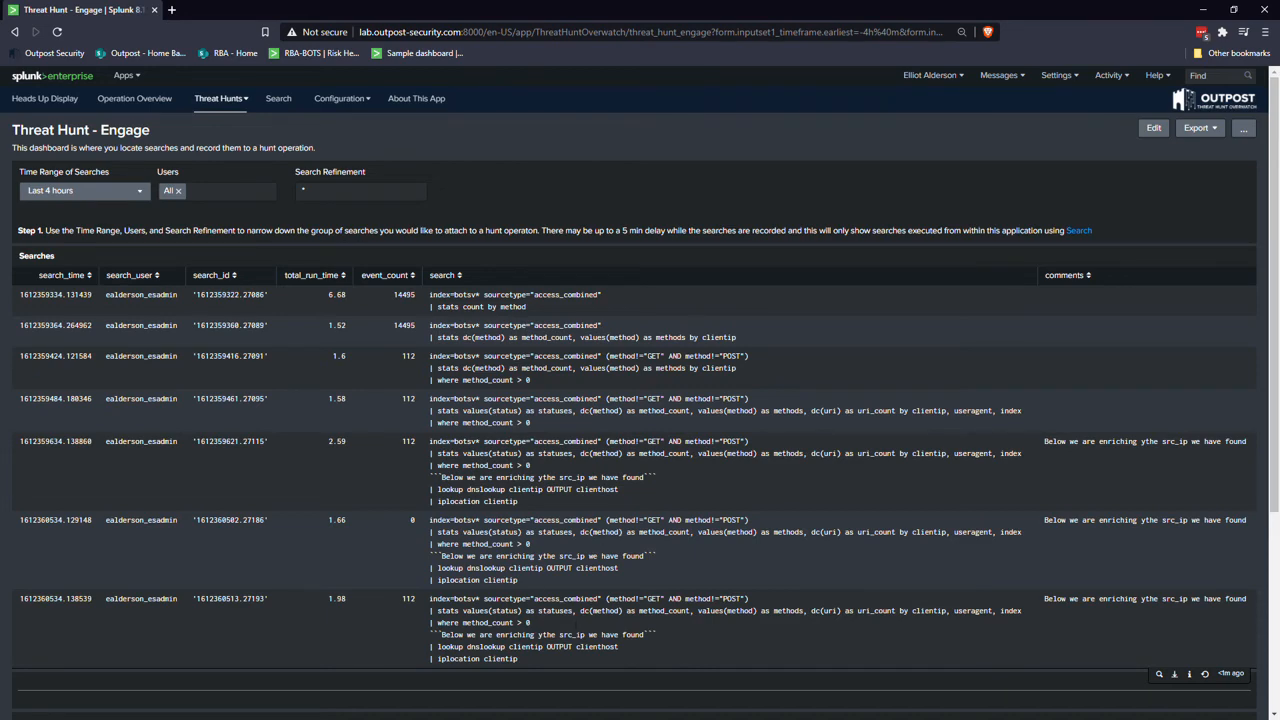
{"action": "scroll", "coordinate": [605, 538], "scroll_direction": "down", "scroll_amount": 1}
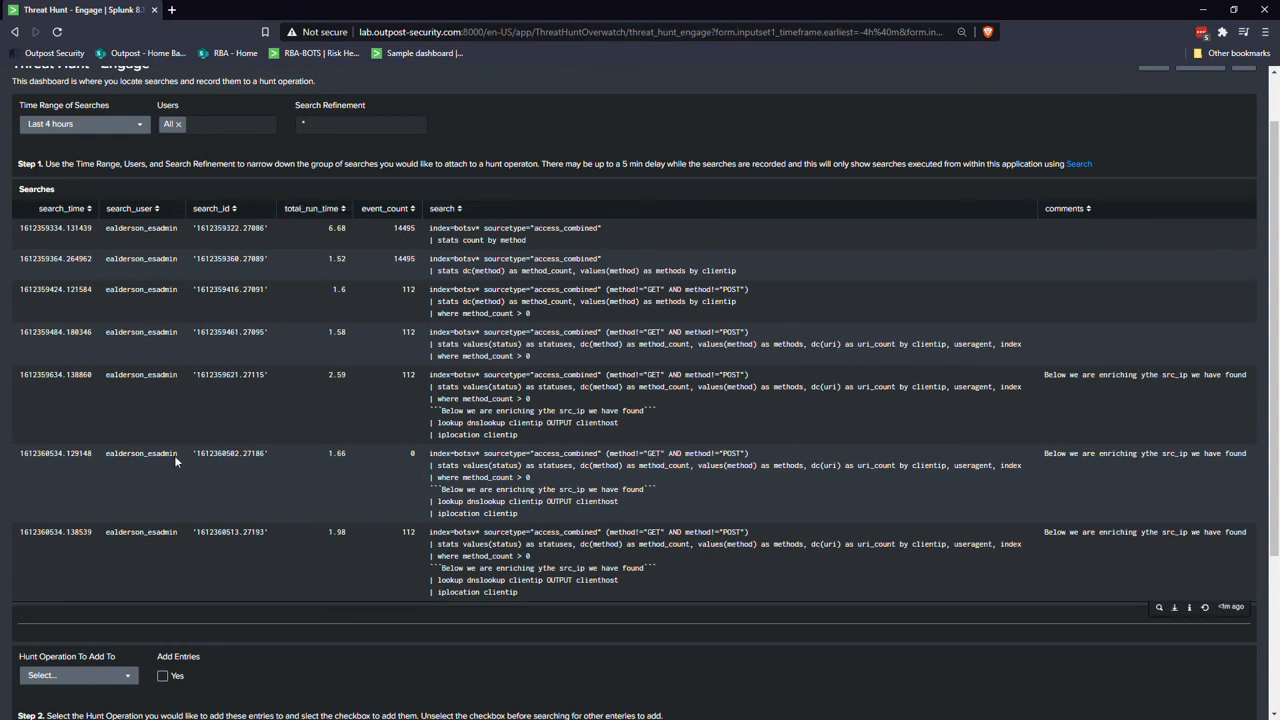
{"action": "scroll", "coordinate": [323, 588], "scroll_direction": "down", "scroll_amount": 1}
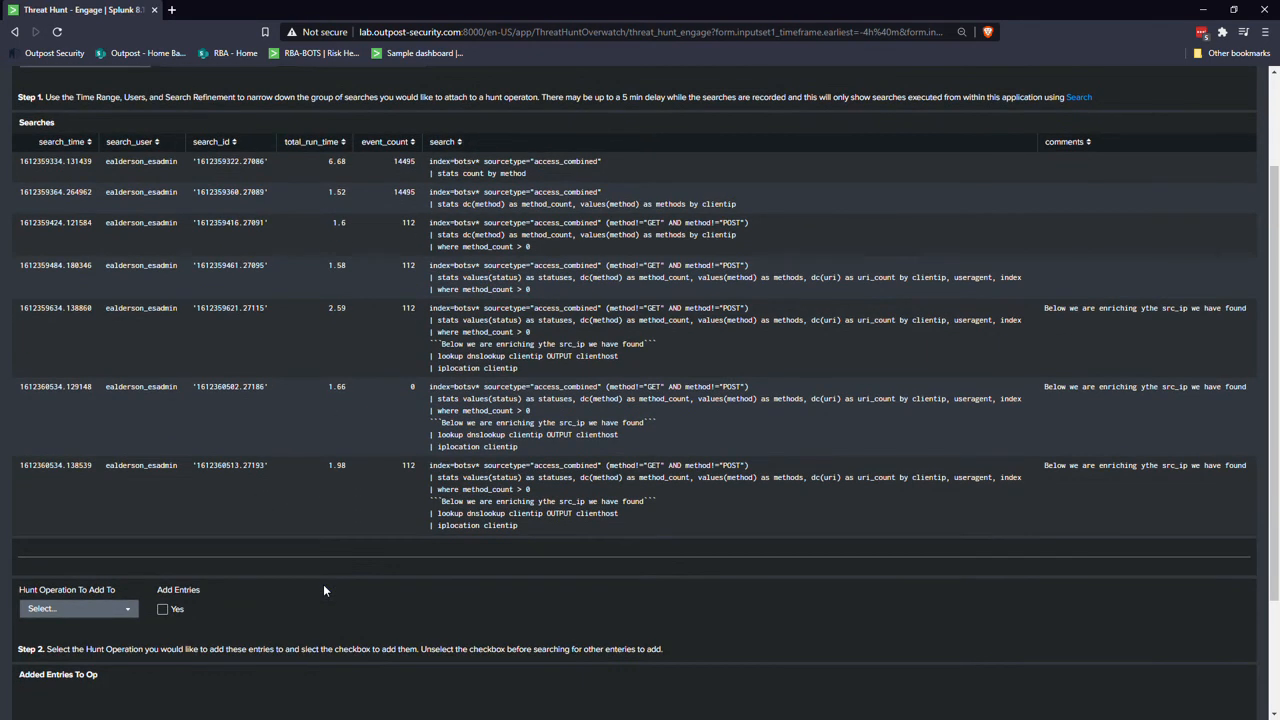
{"action": "scroll", "coordinate": [271, 670], "scroll_direction": "up", "scroll_amount": 1}
{"action": "scroll", "coordinate": [311, 430], "scroll_direction": "up", "scroll_amount": 2}
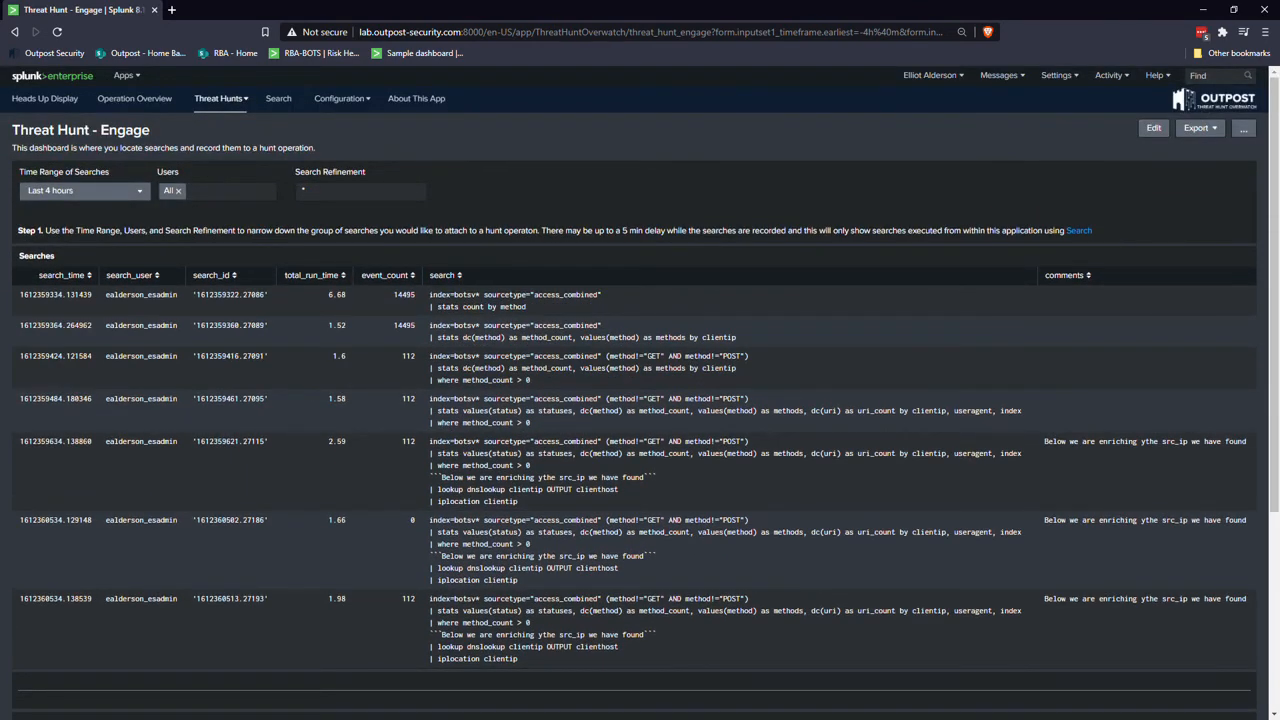
Narrow the recorded searches by adding the hunt analyst's account to the Users filter and setting Search Refinement to `*botsv*`
{"action": "left_click", "coordinate": [220, 190]}
{"action": "left_click", "coordinate": [198, 233]}
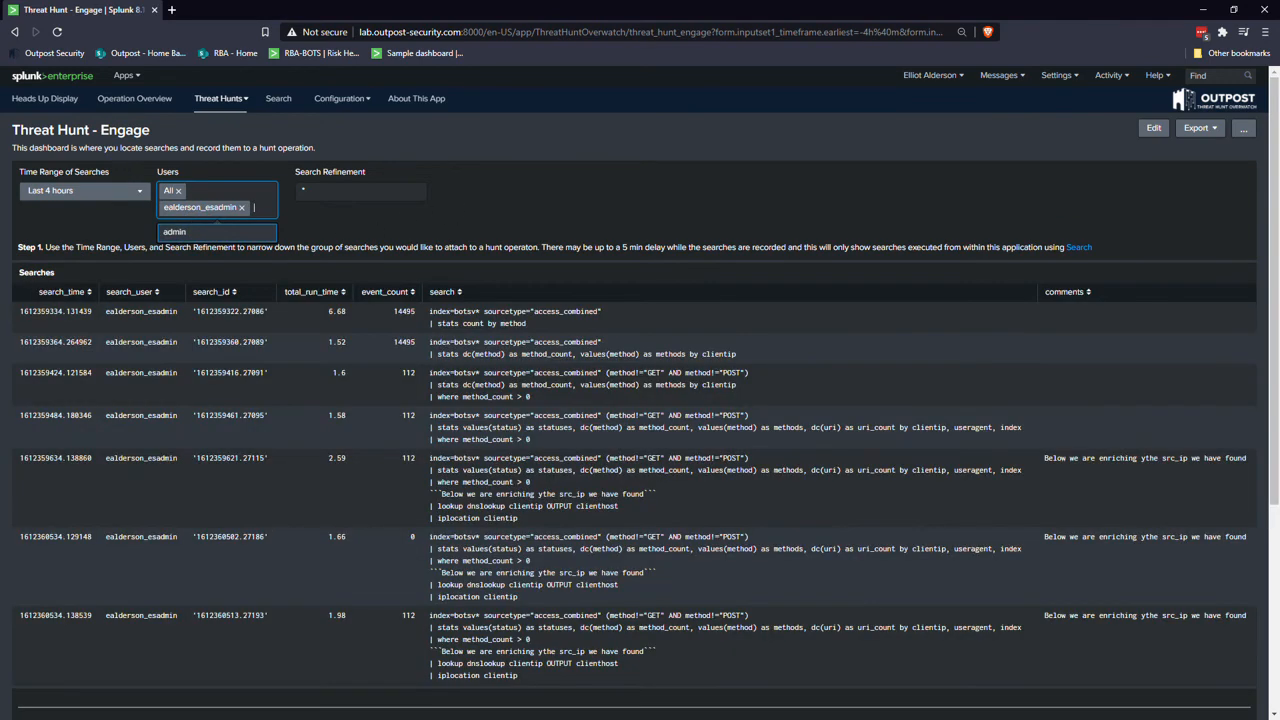
{"action": "left_click", "coordinate": [304, 191]}
{"action": "type", "text": "*botv"}
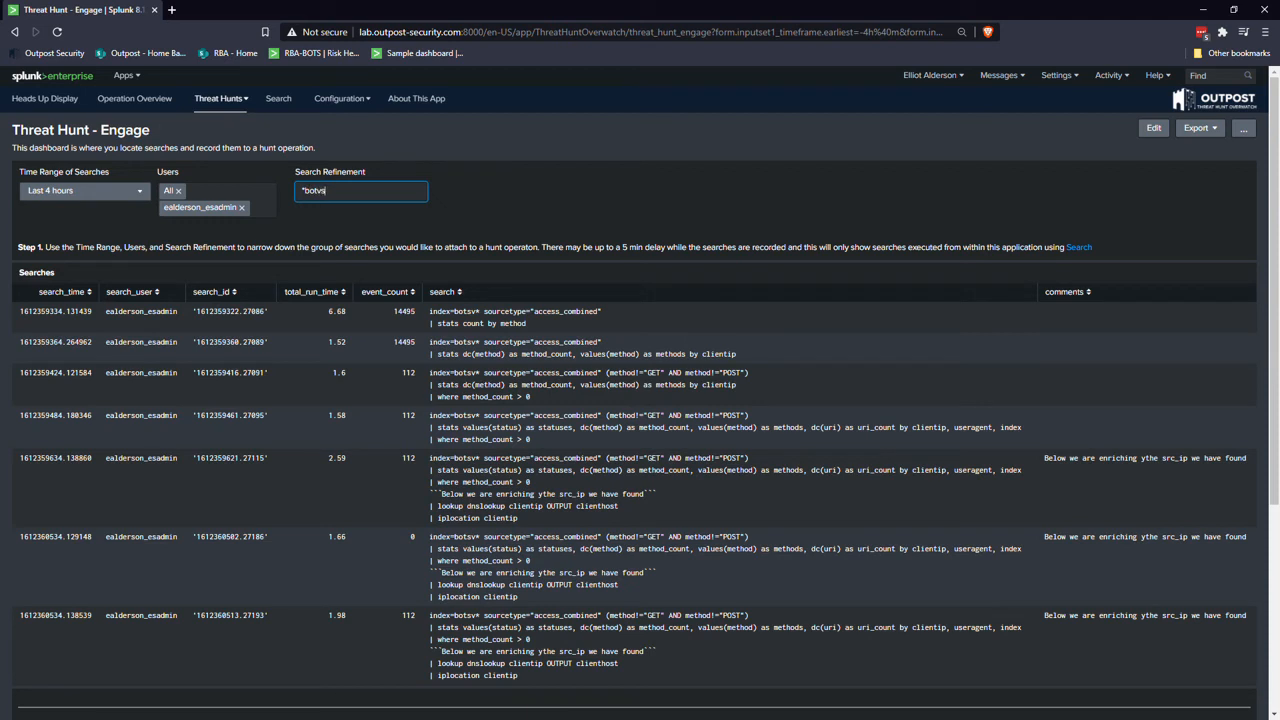
{"action": "key", "text": "BackSpace"}
{"action": "type", "text": "sv"}
{"action": "type", "text": "*"}
{"action": "key", "text": "Return"}
Add the filtered searches to the Unusual Web Methods hunt operation and review the added entries
{"action": "scroll", "coordinate": [473, 205], "scroll_direction": "down", "scroll_amount": 1}
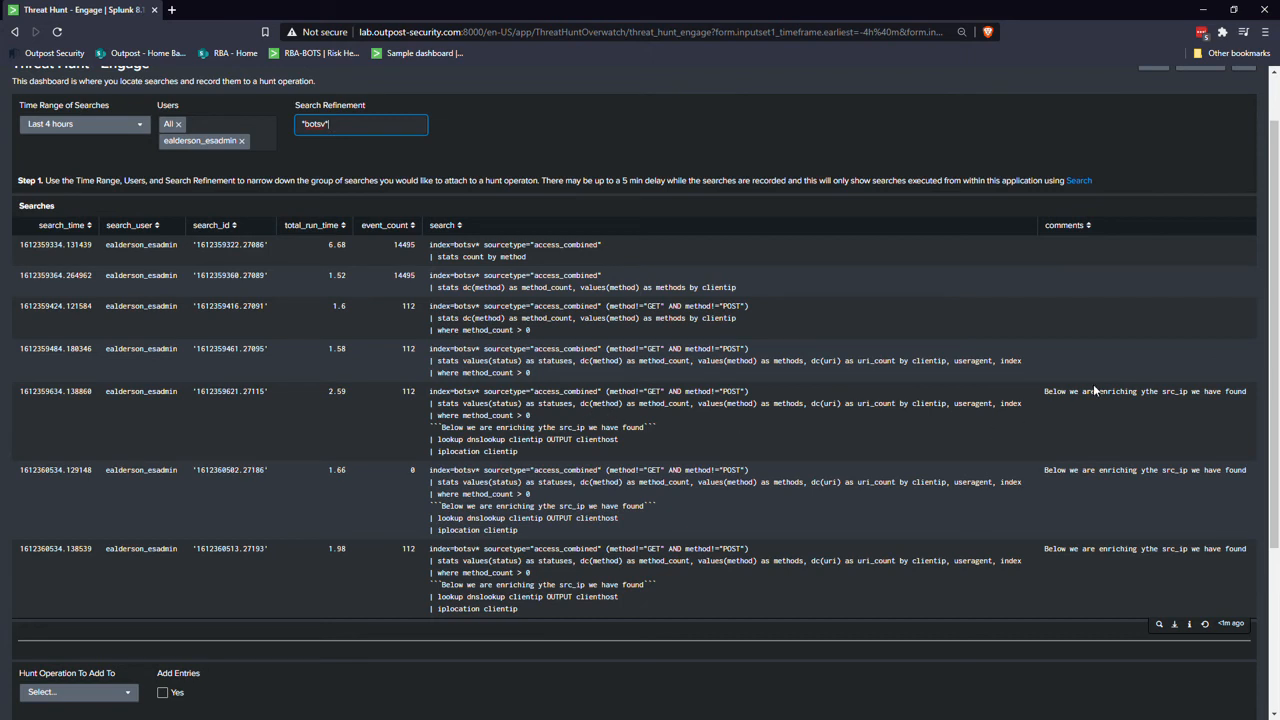
{"action": "scroll", "coordinate": [1108, 563], "scroll_direction": "down", "scroll_amount": 3}
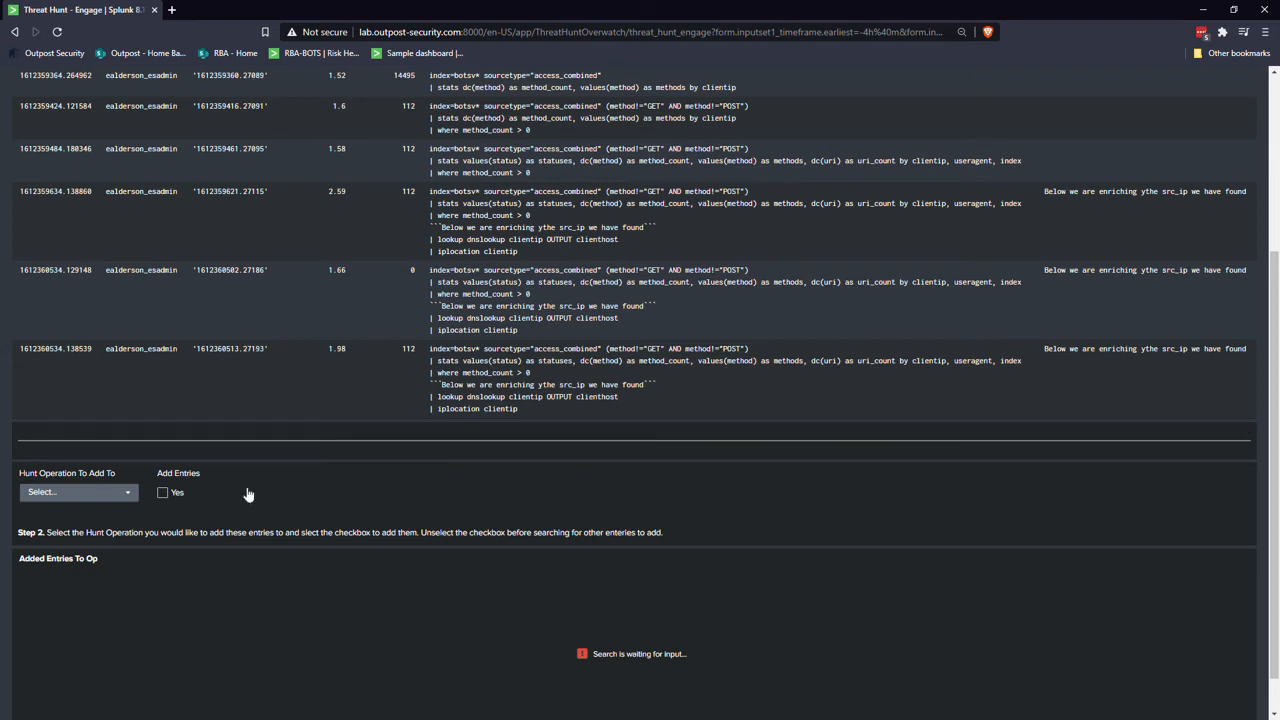
{"action": "scroll", "coordinate": [248, 494], "scroll_direction": "down", "scroll_amount": 1}
{"action": "left_click", "coordinate": [128, 449]}
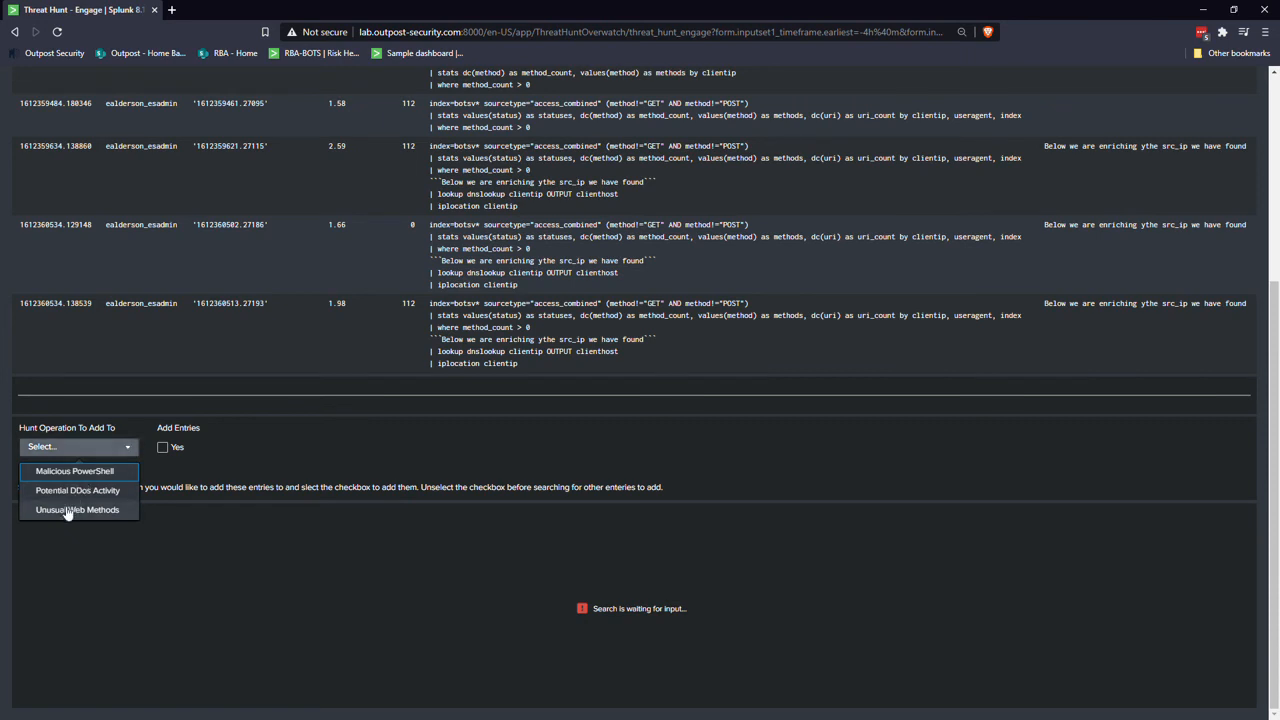
{"action": "left_click", "coordinate": [67, 510]}
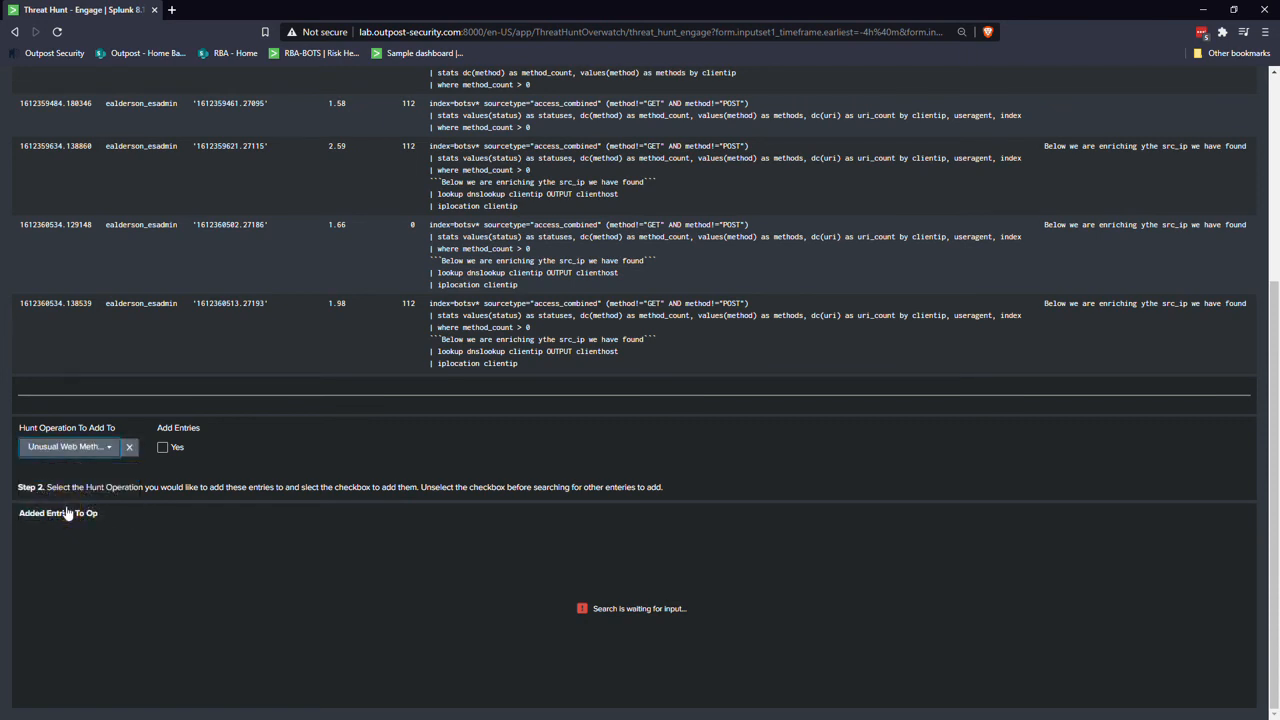
{"action": "left_click", "coordinate": [162, 448]}
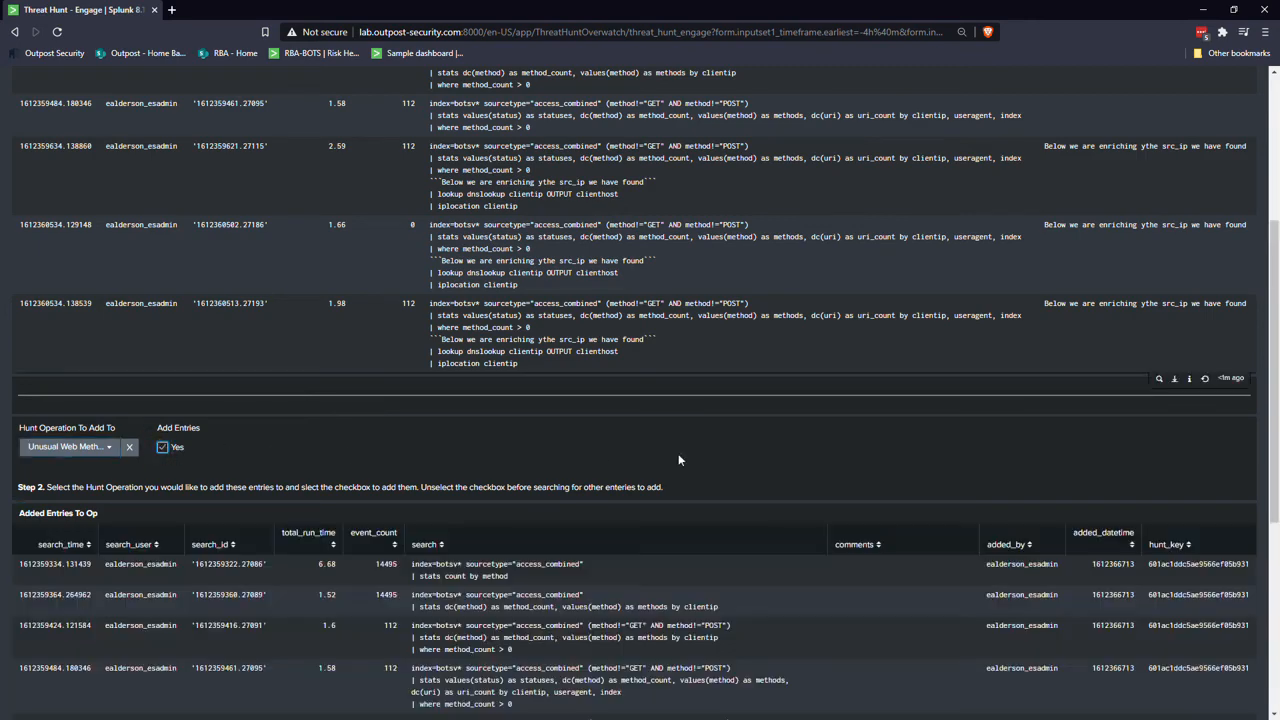
{"action": "scroll", "coordinate": [678, 459], "scroll_direction": "down", "scroll_amount": 4}
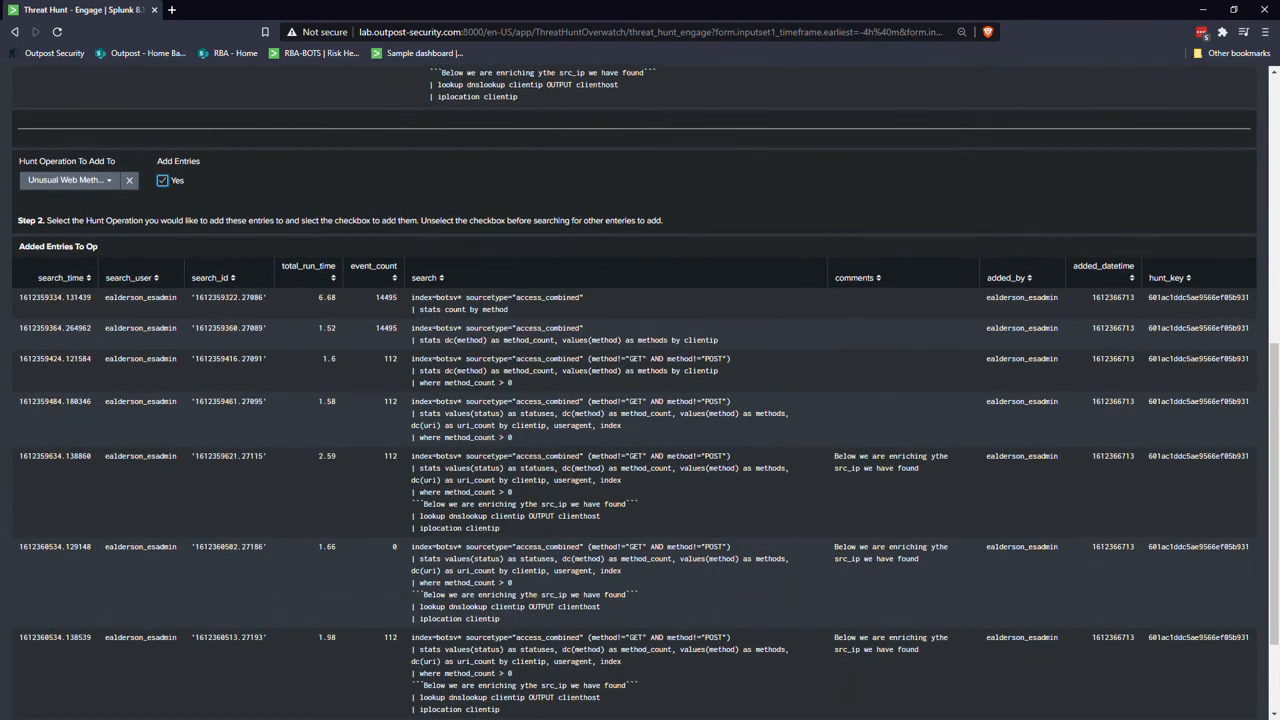
{"action": "scroll", "coordinate": [678, 453], "scroll_direction": "up", "scroll_amount": 2}
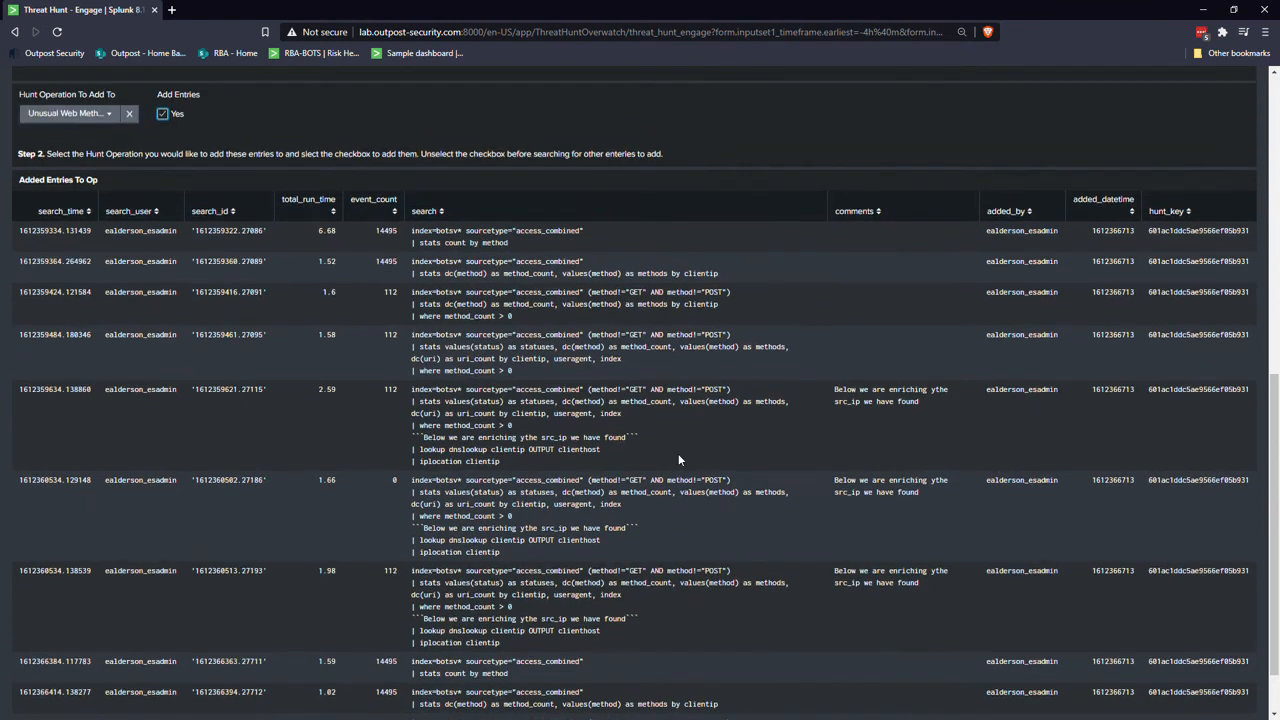
{"action": "scroll", "coordinate": [678, 453], "scroll_direction": "down", "scroll_amount": 2}
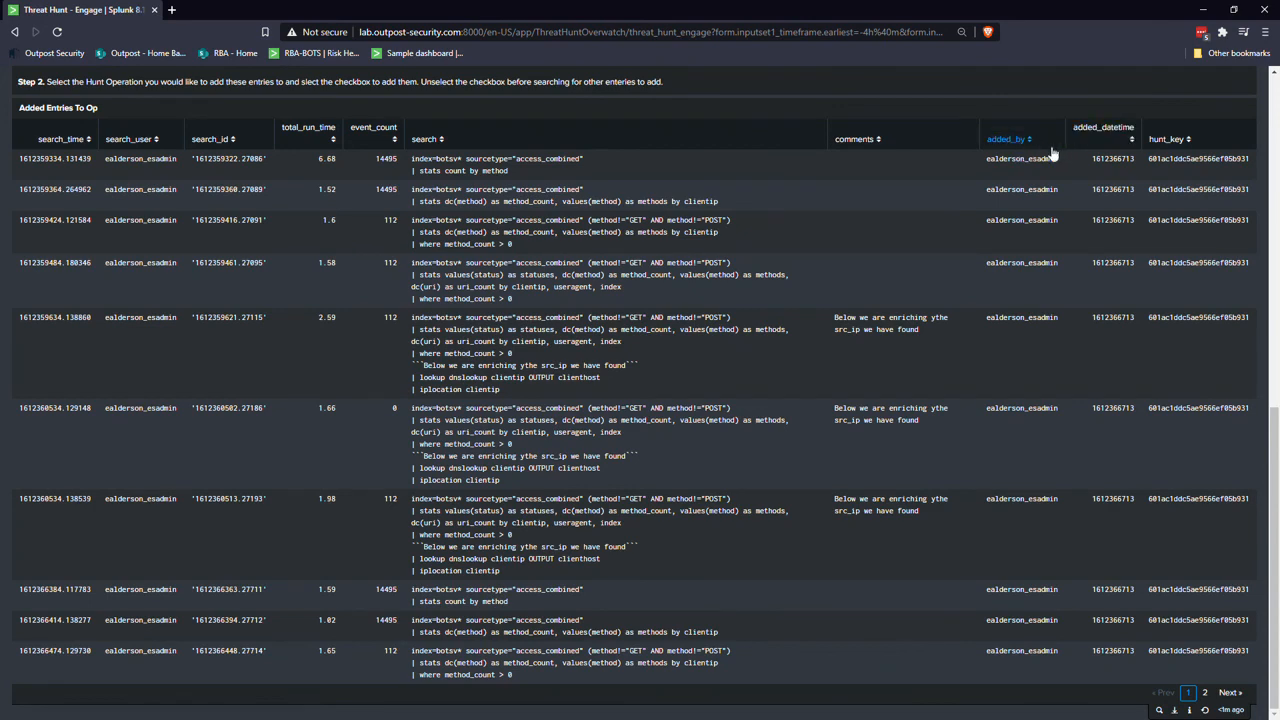
{"action": "scroll", "coordinate": [1059, 152], "scroll_direction": "up", "scroll_amount": 10}
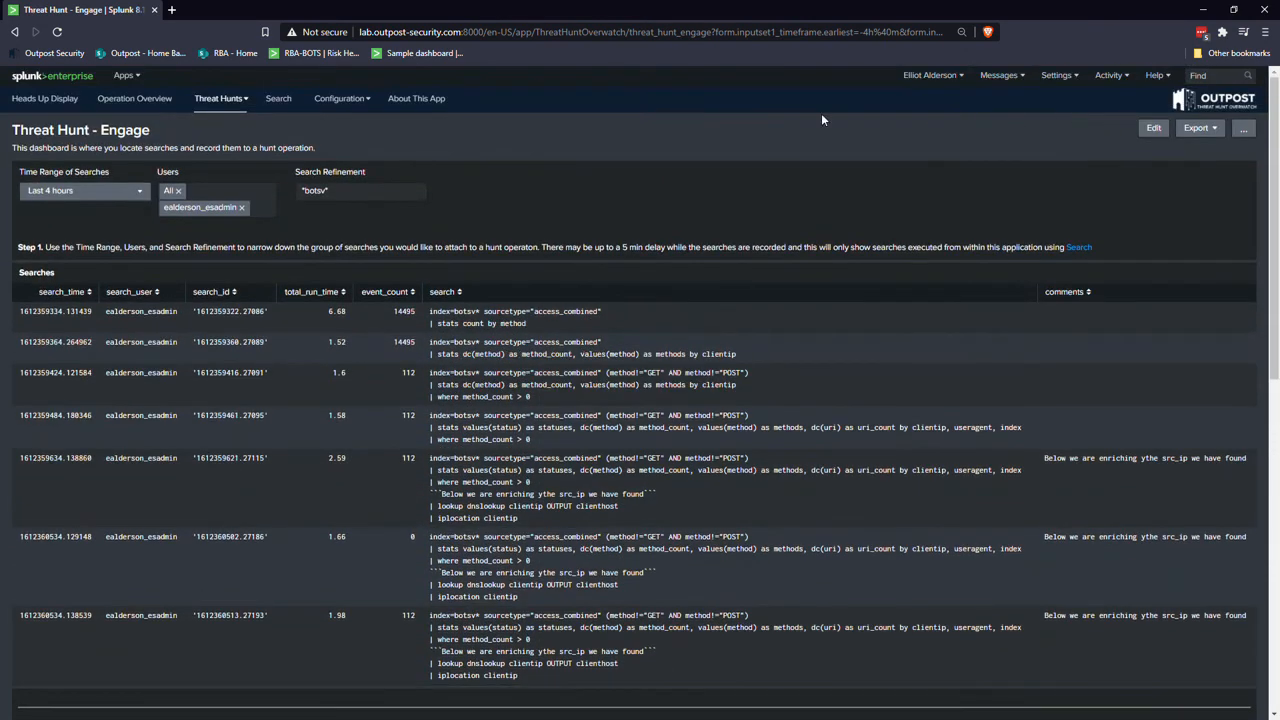
Open the Operation Overview for the Unusual Web Methods hunt and review its daily activity and hunt entries
{"action": "left_click", "coordinate": [140, 105]}
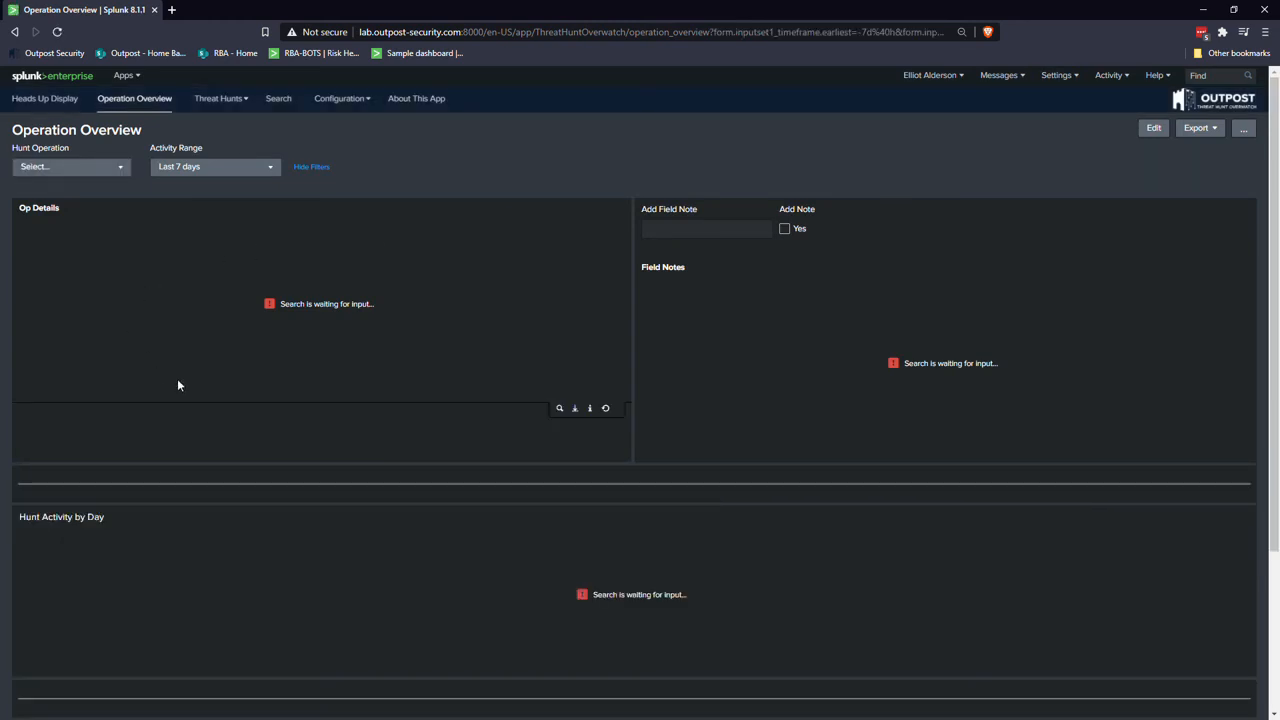
{"action": "left_click", "coordinate": [95, 168]}
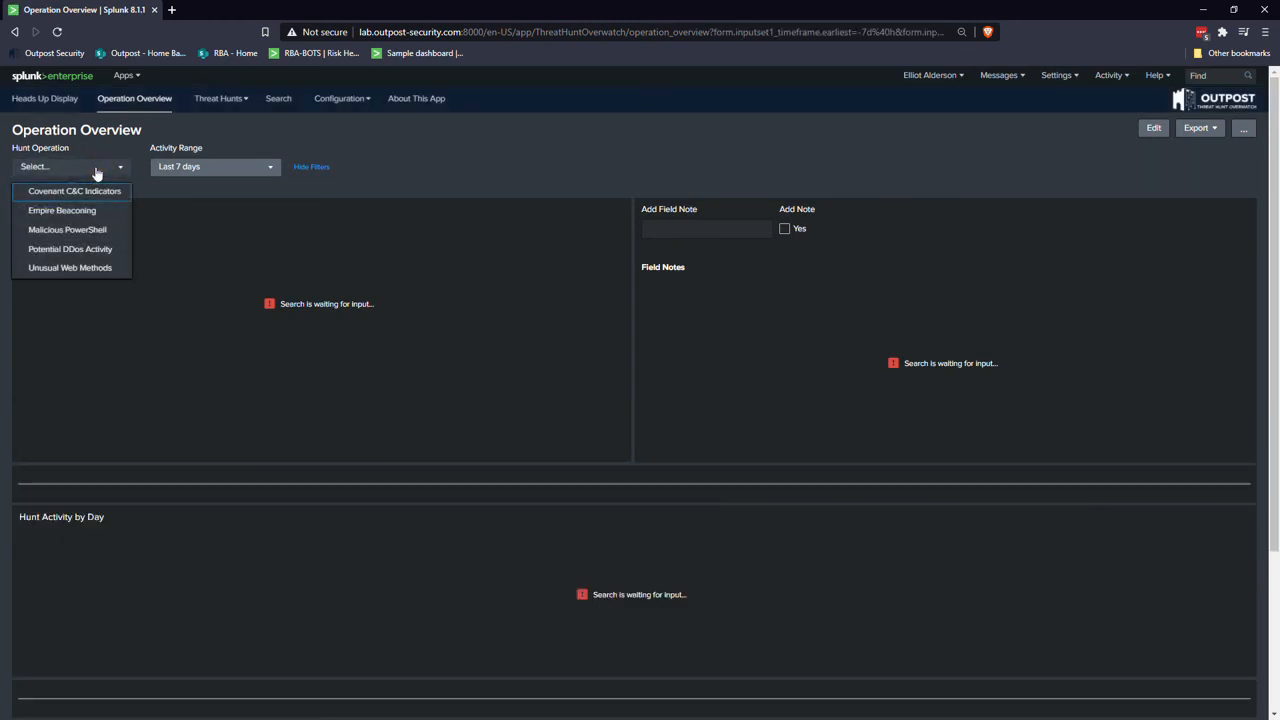
{"action": "left_click", "coordinate": [72, 266]}
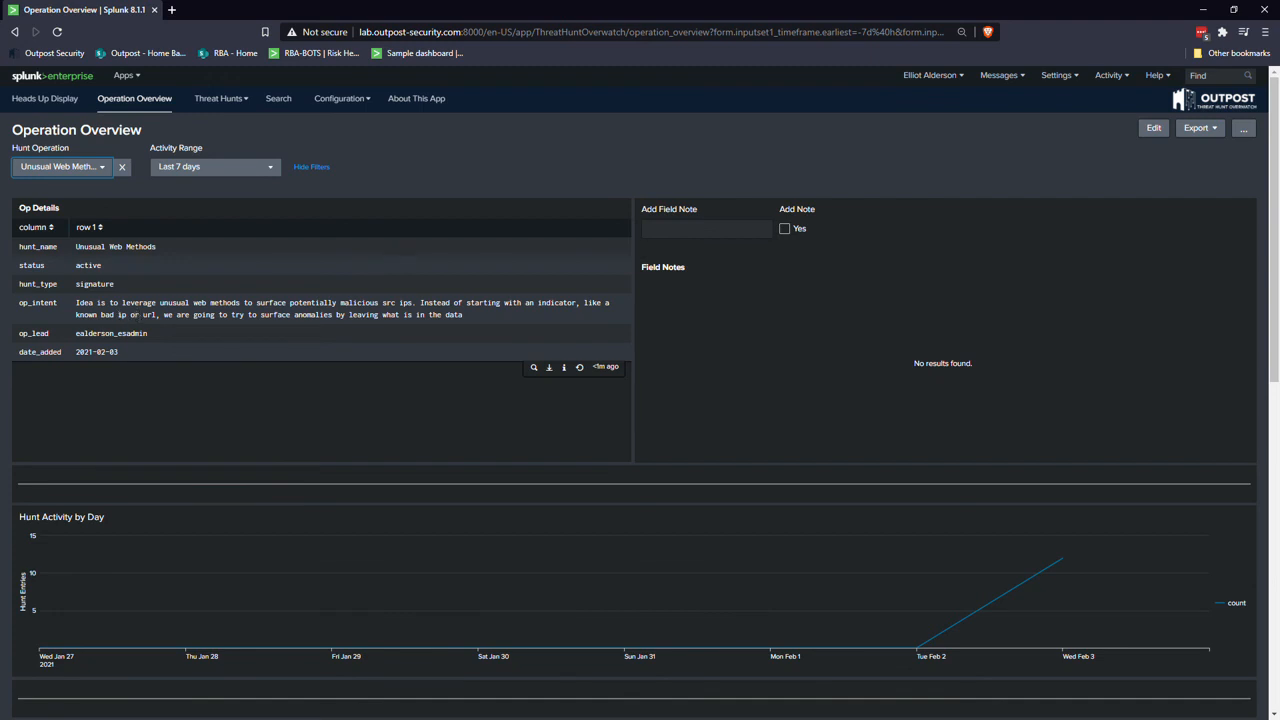
{"action": "scroll", "coordinate": [587, 401], "scroll_direction": "down", "scroll_amount": 2}
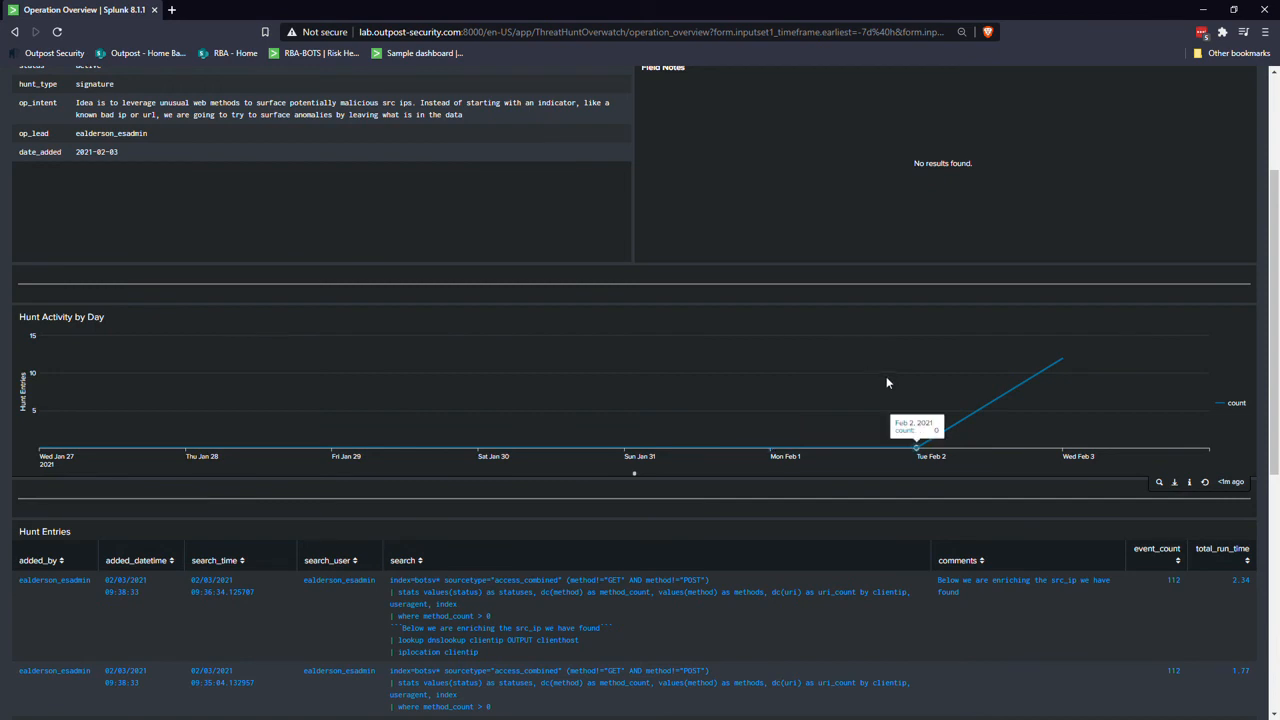
{"action": "scroll", "coordinate": [886, 380], "scroll_direction": "down", "scroll_amount": 1}
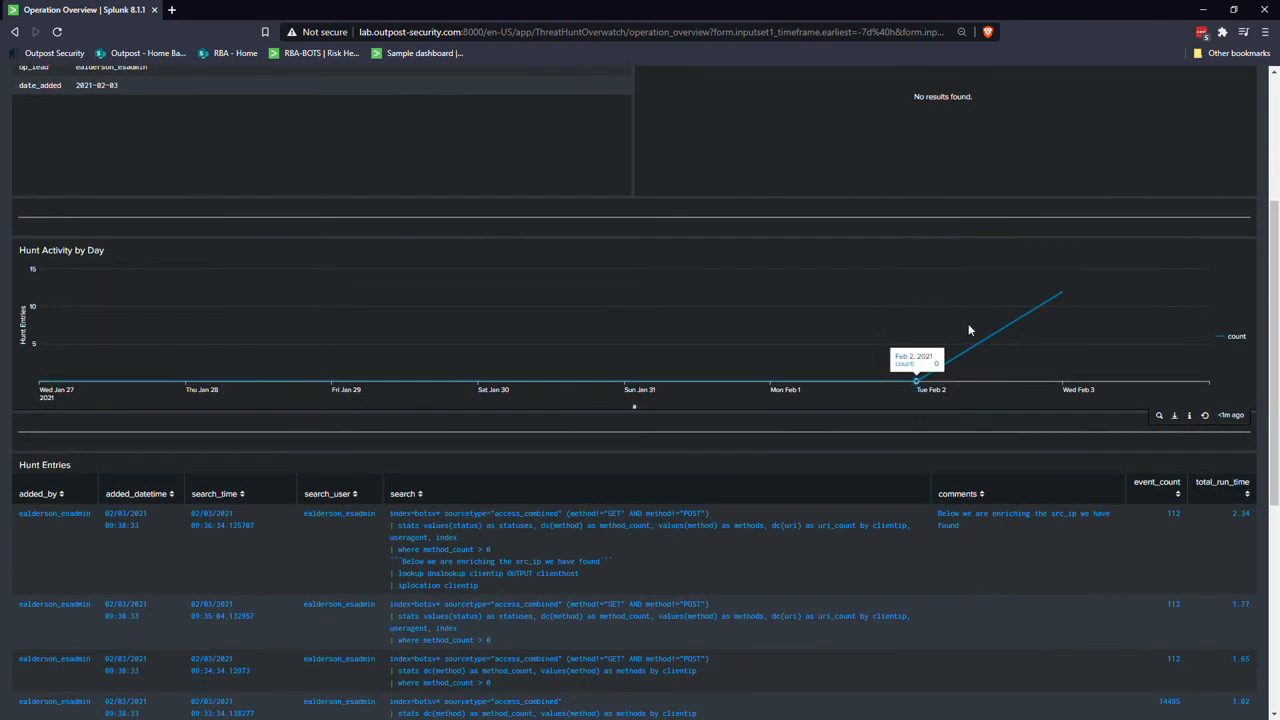
{"action": "scroll", "coordinate": [967, 426], "scroll_direction": "down", "scroll_amount": 4}
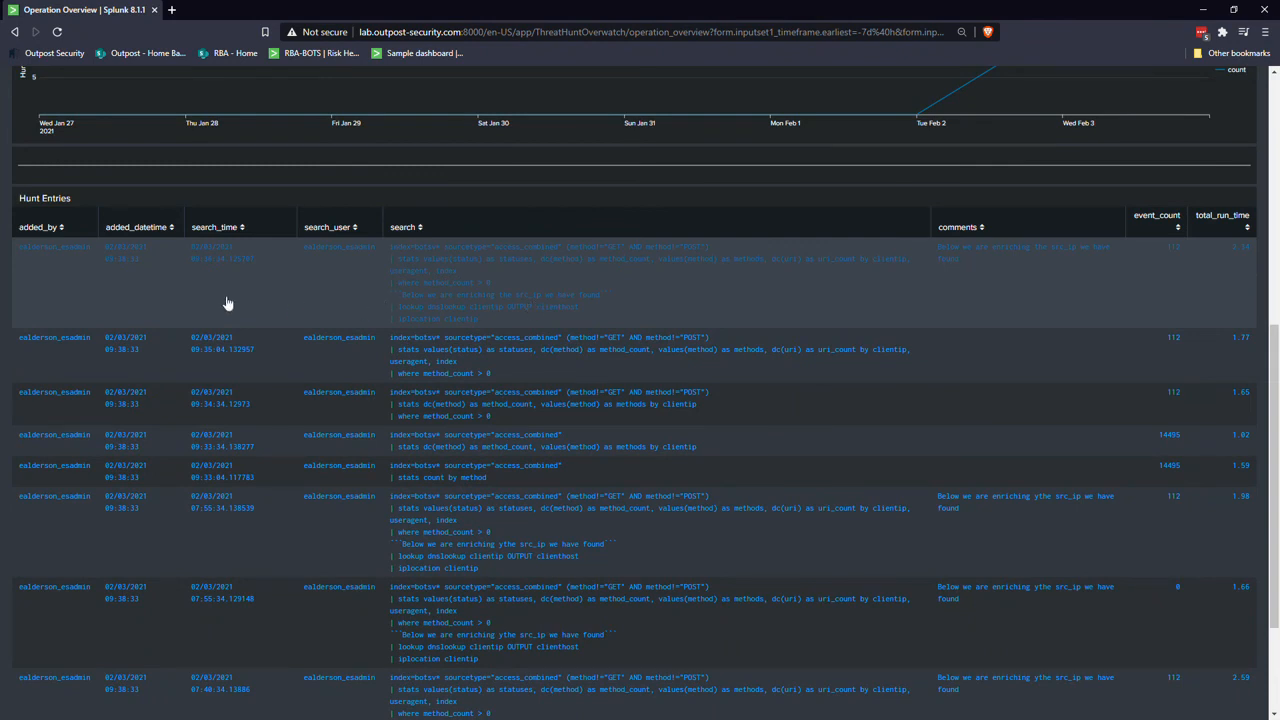
{"action": "scroll", "coordinate": [337, 429], "scroll_direction": "down", "scroll_amount": 2}
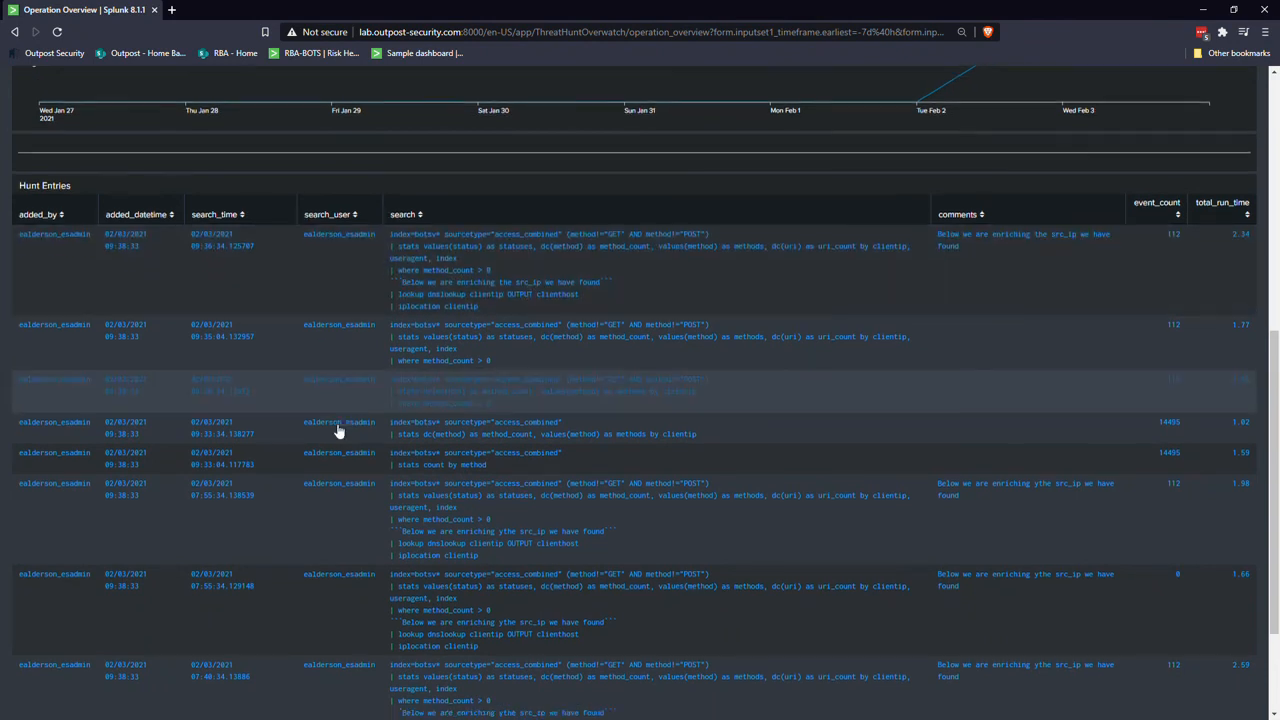
{"action": "scroll", "coordinate": [337, 429], "scroll_direction": "up", "scroll_amount": 3}
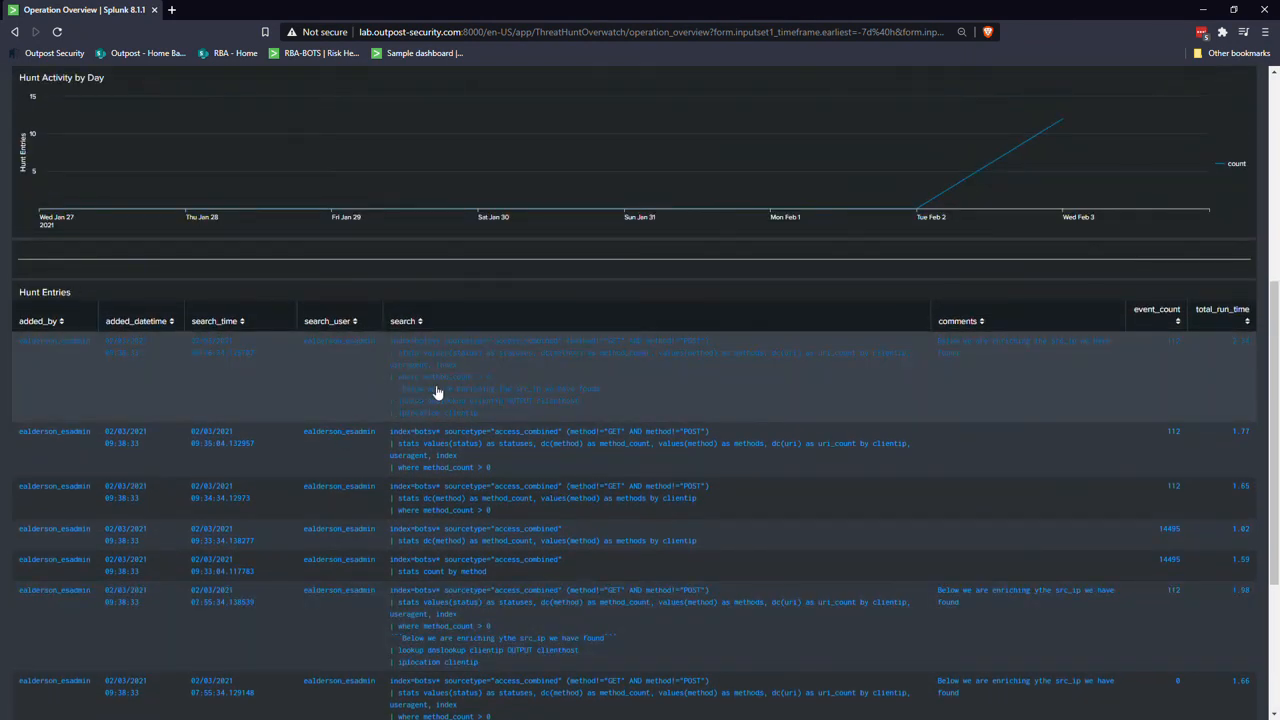
Open the newest hunt entry's search, run it over All time, and close the search afterward to return to the overview
{"action": "left_click", "coordinate": [434, 395]}
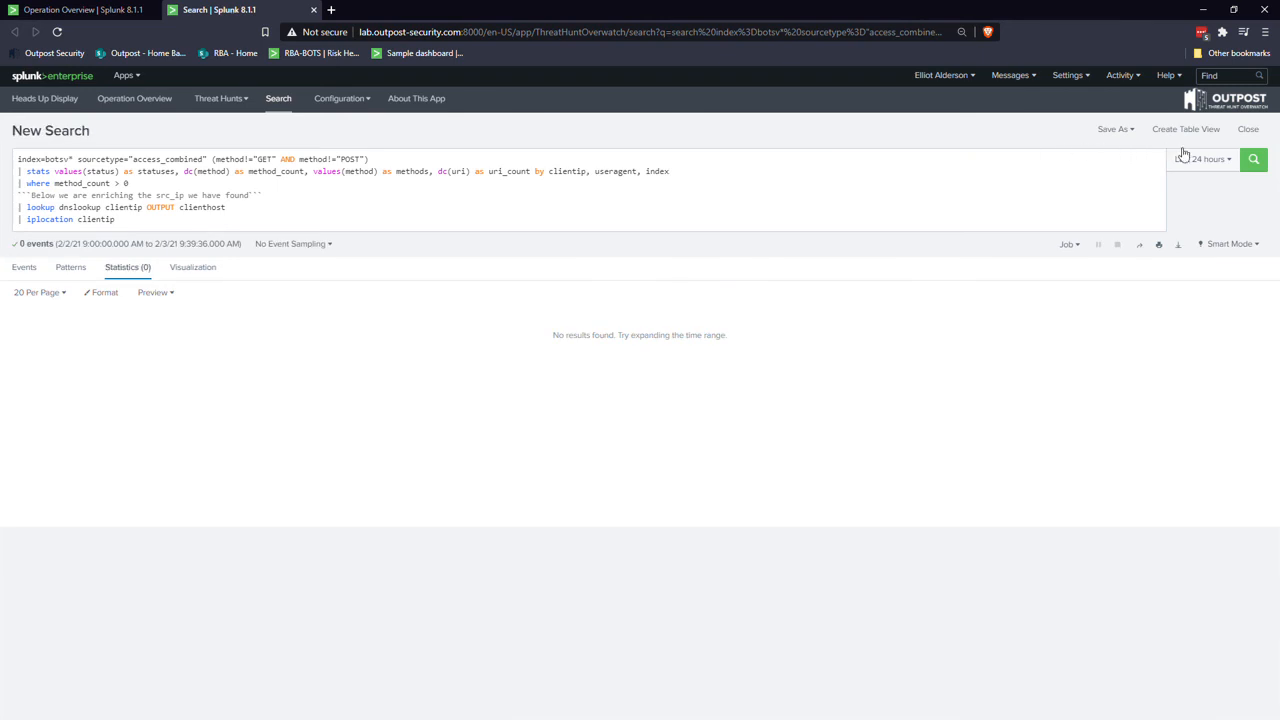
{"action": "left_click", "coordinate": [1188, 158]}
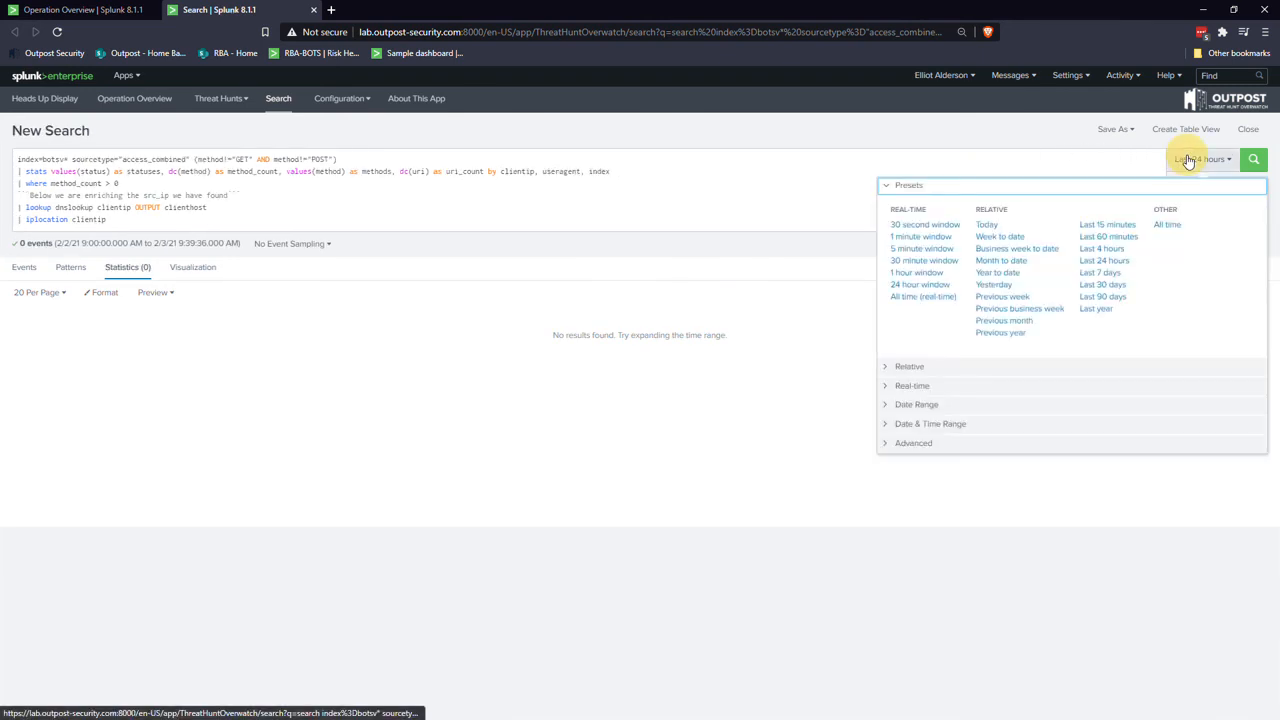
{"action": "left_click", "coordinate": [1166, 224]}
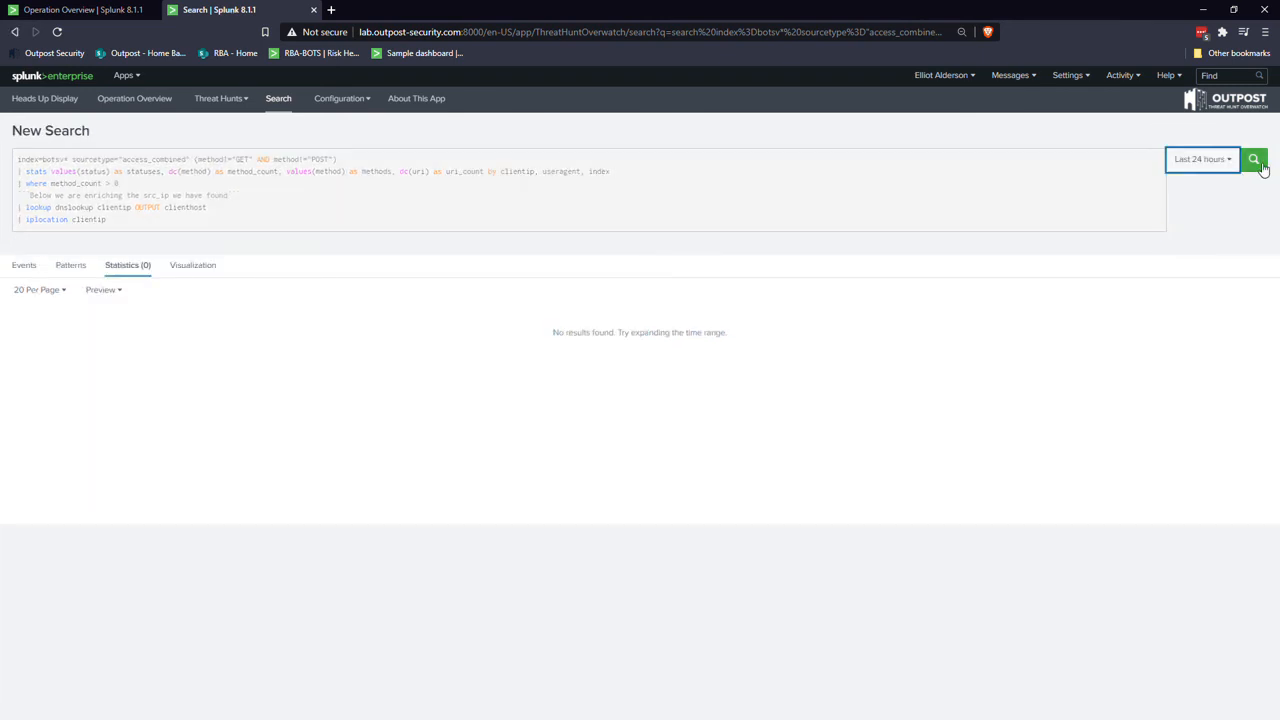
{"action": "left_click", "coordinate": [1261, 167]}
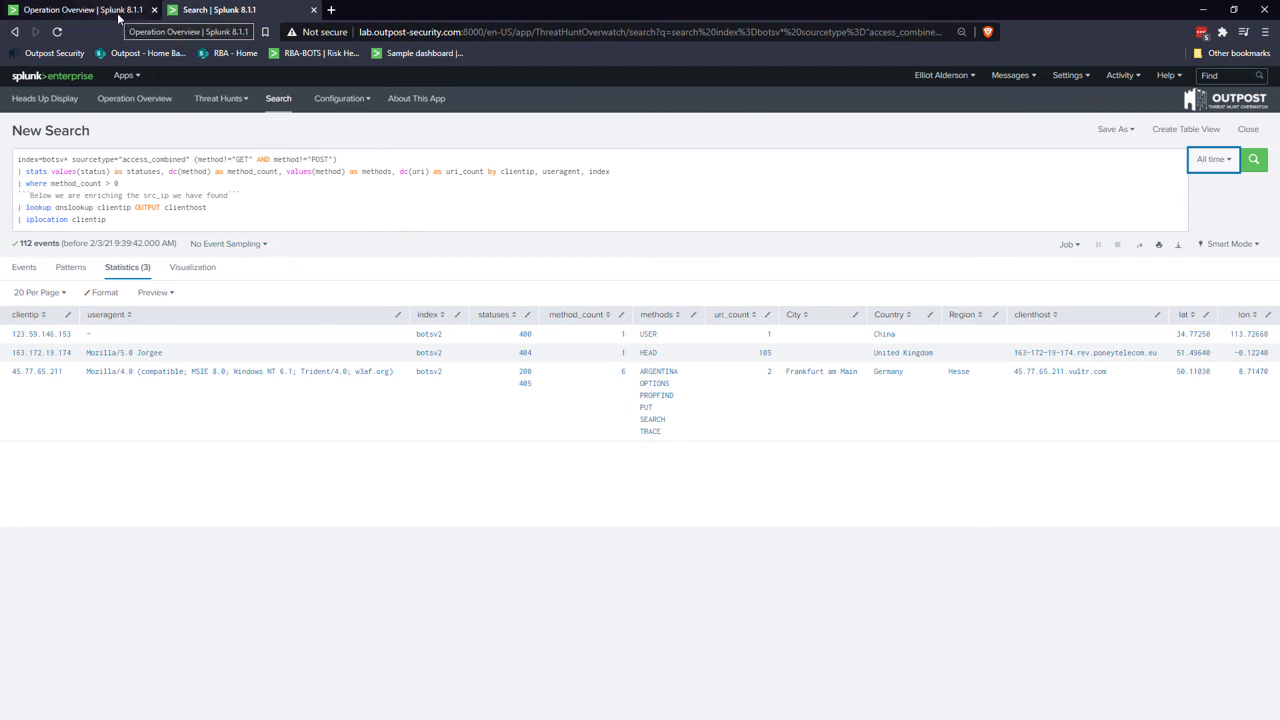
{"action": "left_click", "coordinate": [313, 10]}
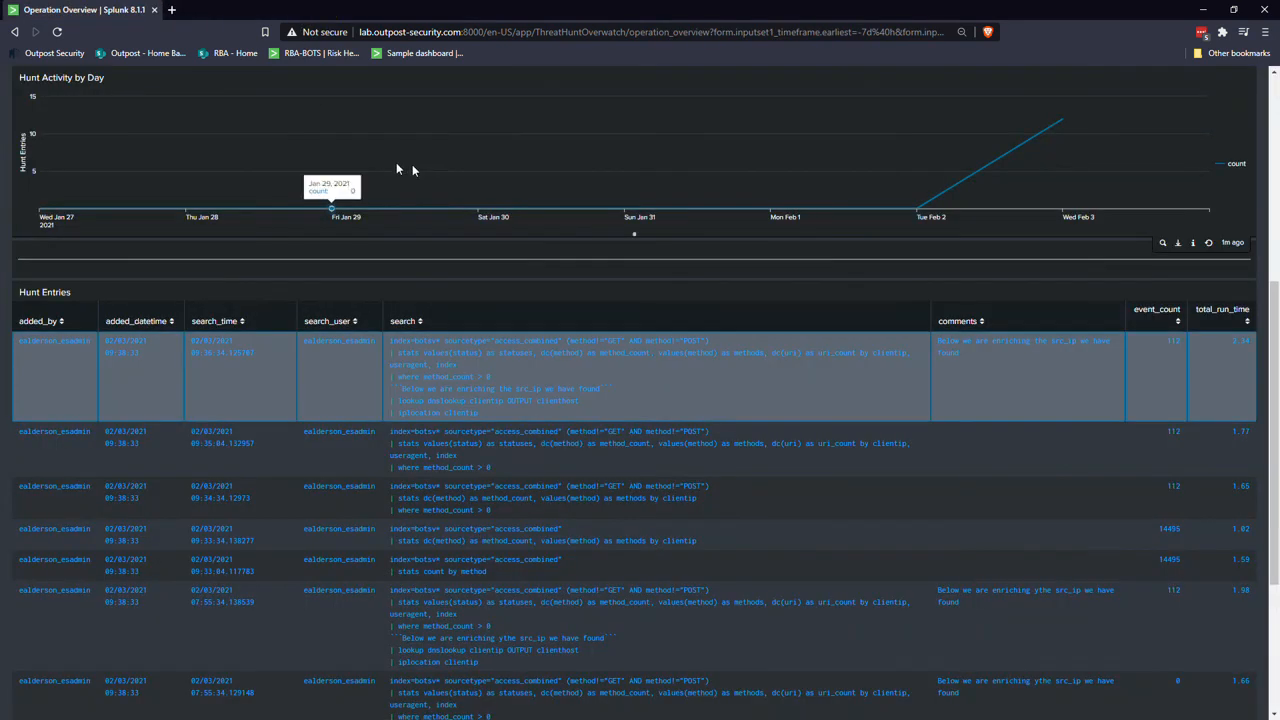
Add the field note "Ready for final detection work." to the Unusual Web Methods operation and check the overview
{"action": "scroll", "coordinate": [476, 282], "scroll_direction": "up", "scroll_amount": 4}
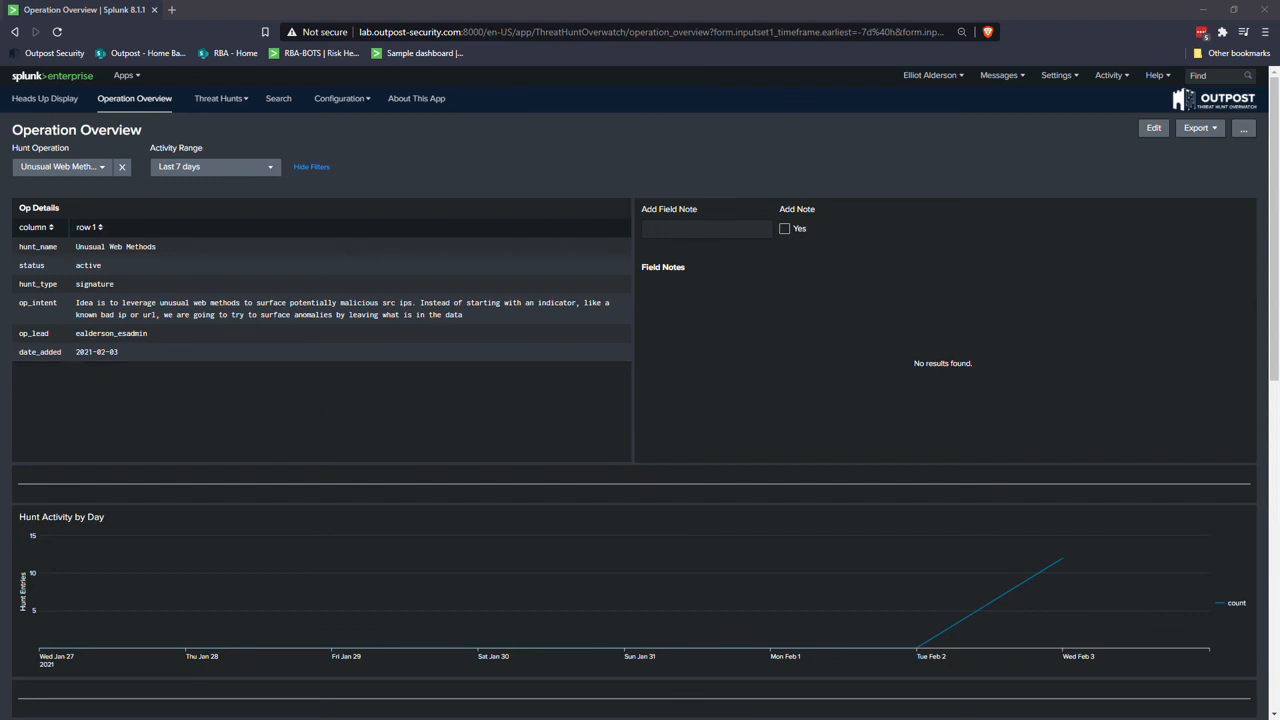
{"action": "left_click", "coordinate": [685, 227]}
{"action": "type", "text": "Ready for final detection work"}
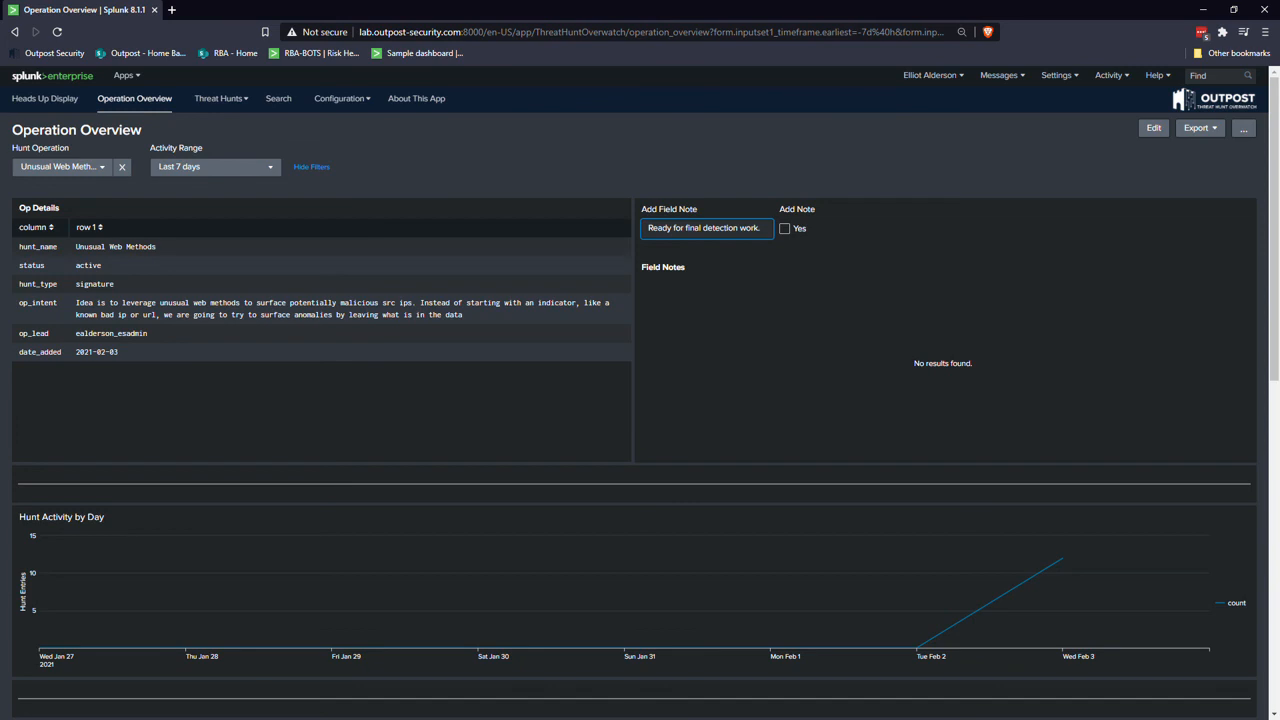
{"action": "type", "text": "."}
{"action": "left_click", "coordinate": [785, 229]}
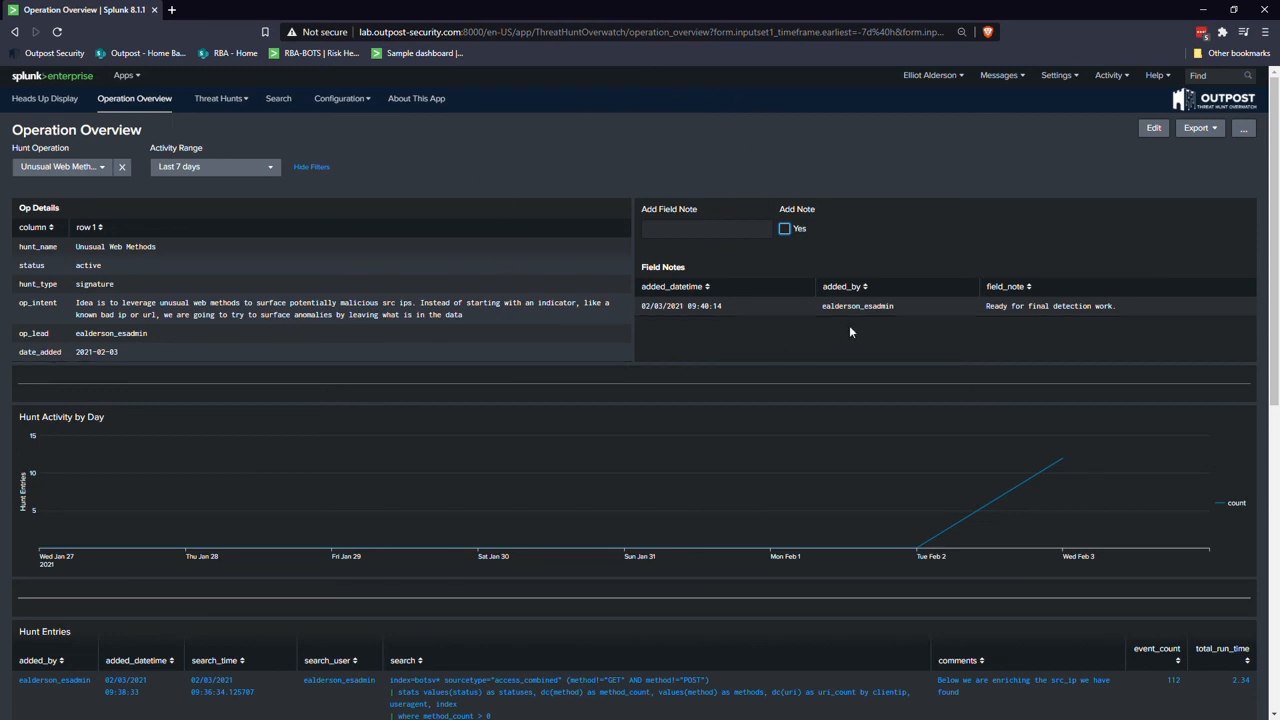
{"action": "scroll", "coordinate": [975, 353], "scroll_direction": "down", "scroll_amount": 1}
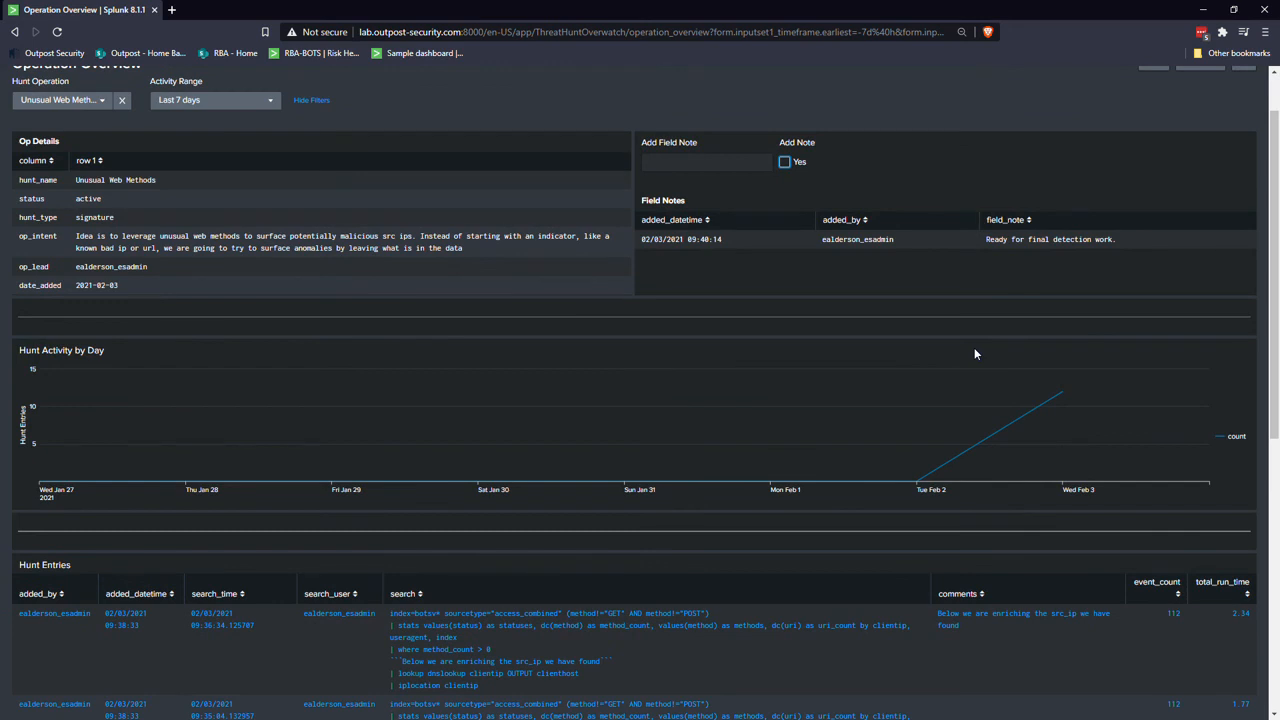
{"action": "scroll", "coordinate": [975, 353], "scroll_direction": "up", "scroll_amount": 1}
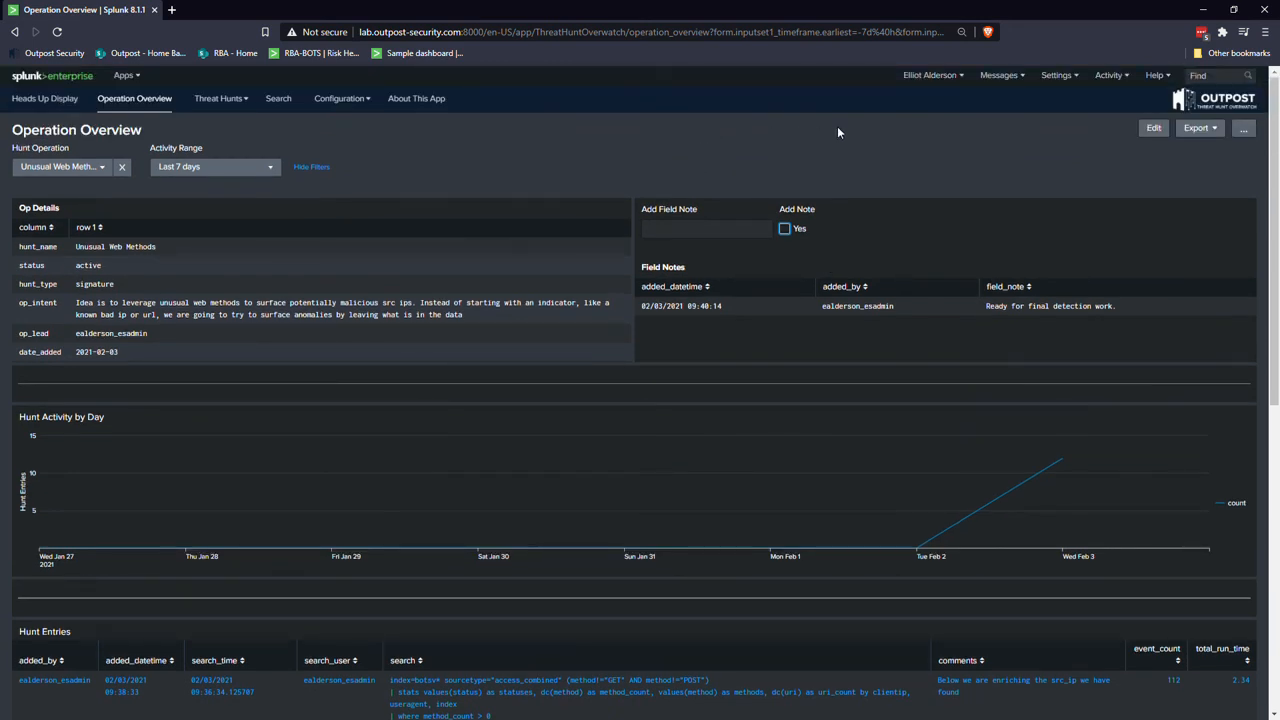